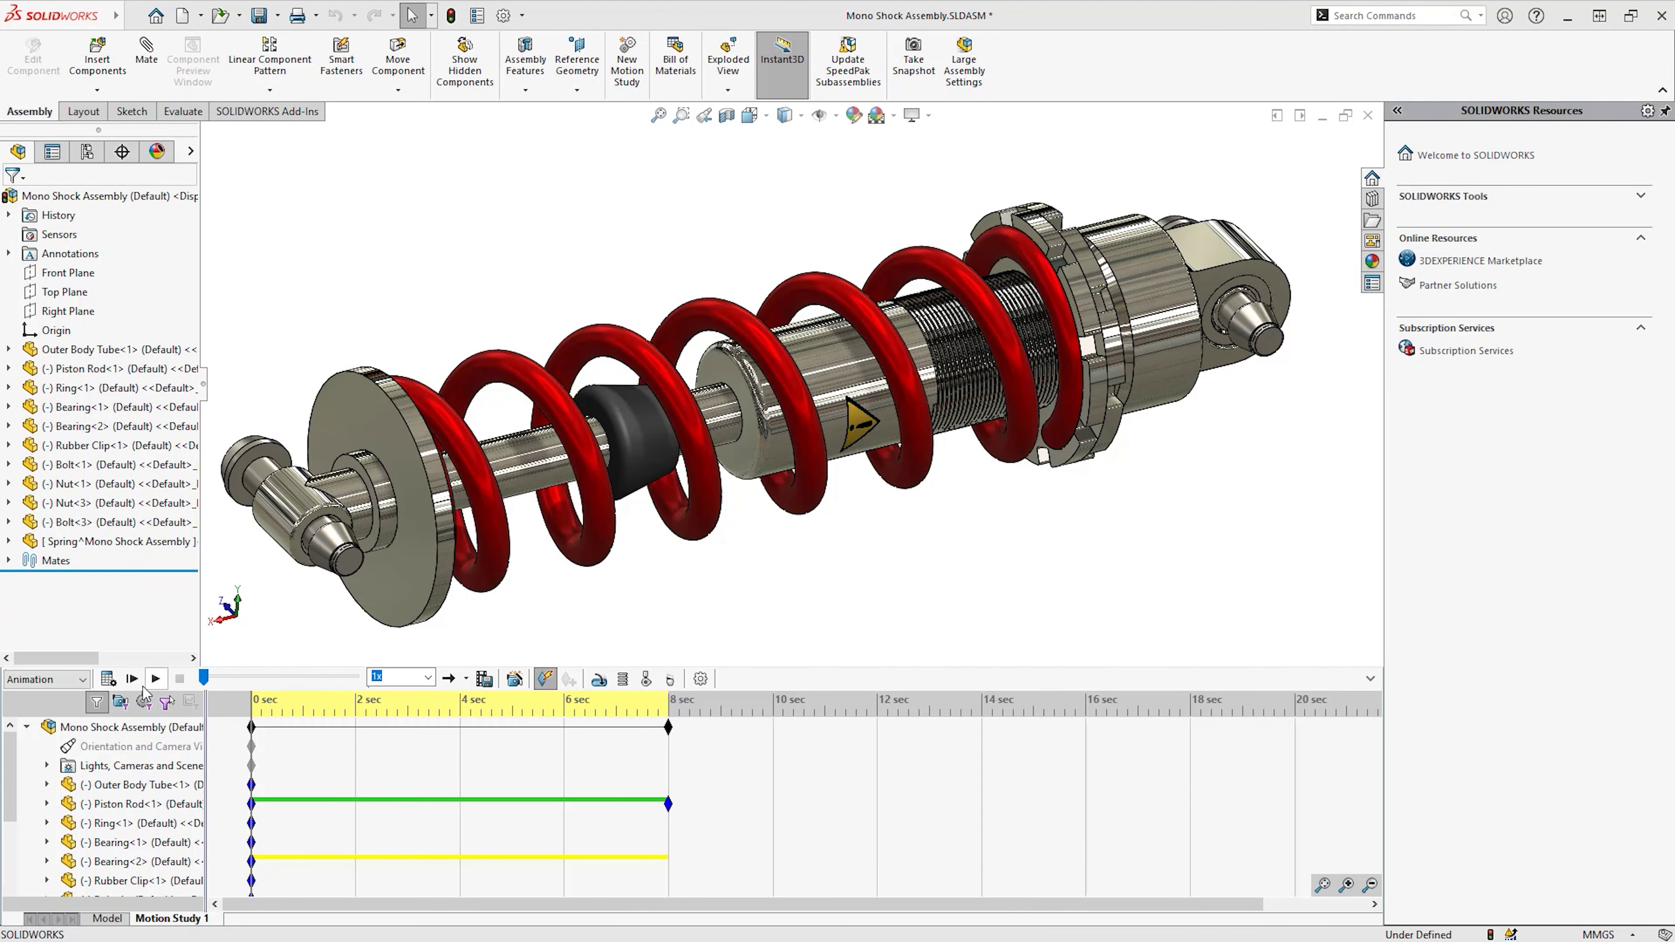
# Run the Mono Shock Assembly motion study so the red spring compresses along the shock.
pyautogui.click(133, 679)
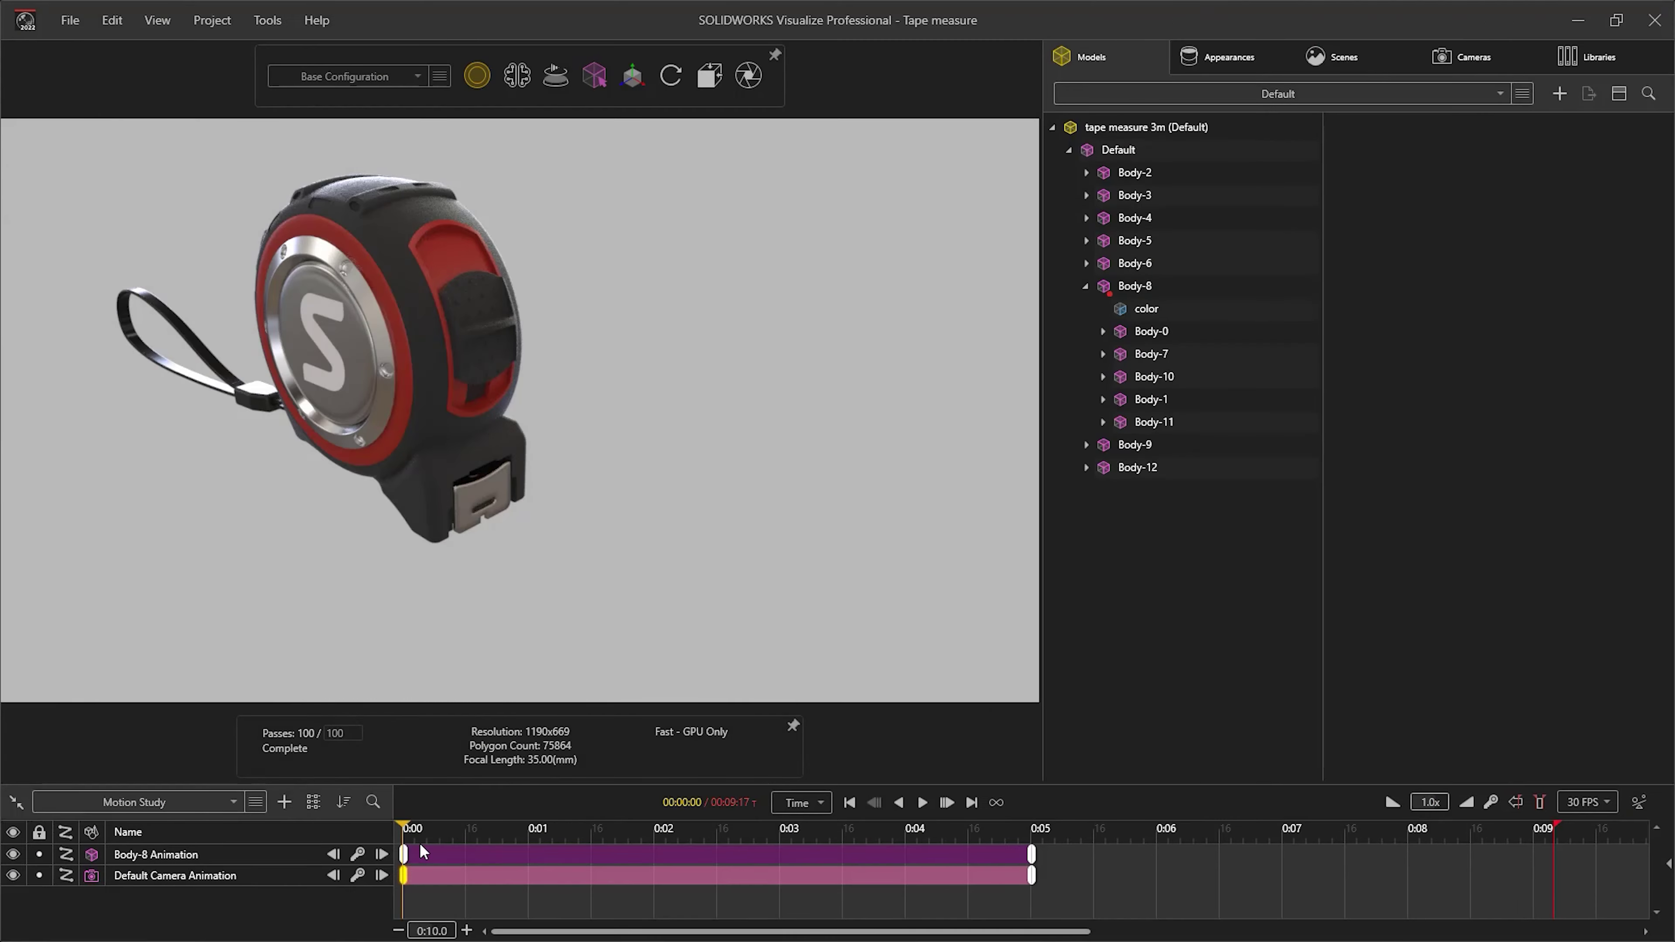
# Scrub the tape measure animation and add an animation track to the blade, Body-11.
pyautogui.moveTo(446, 846); pyautogui.dragTo(905, 899)
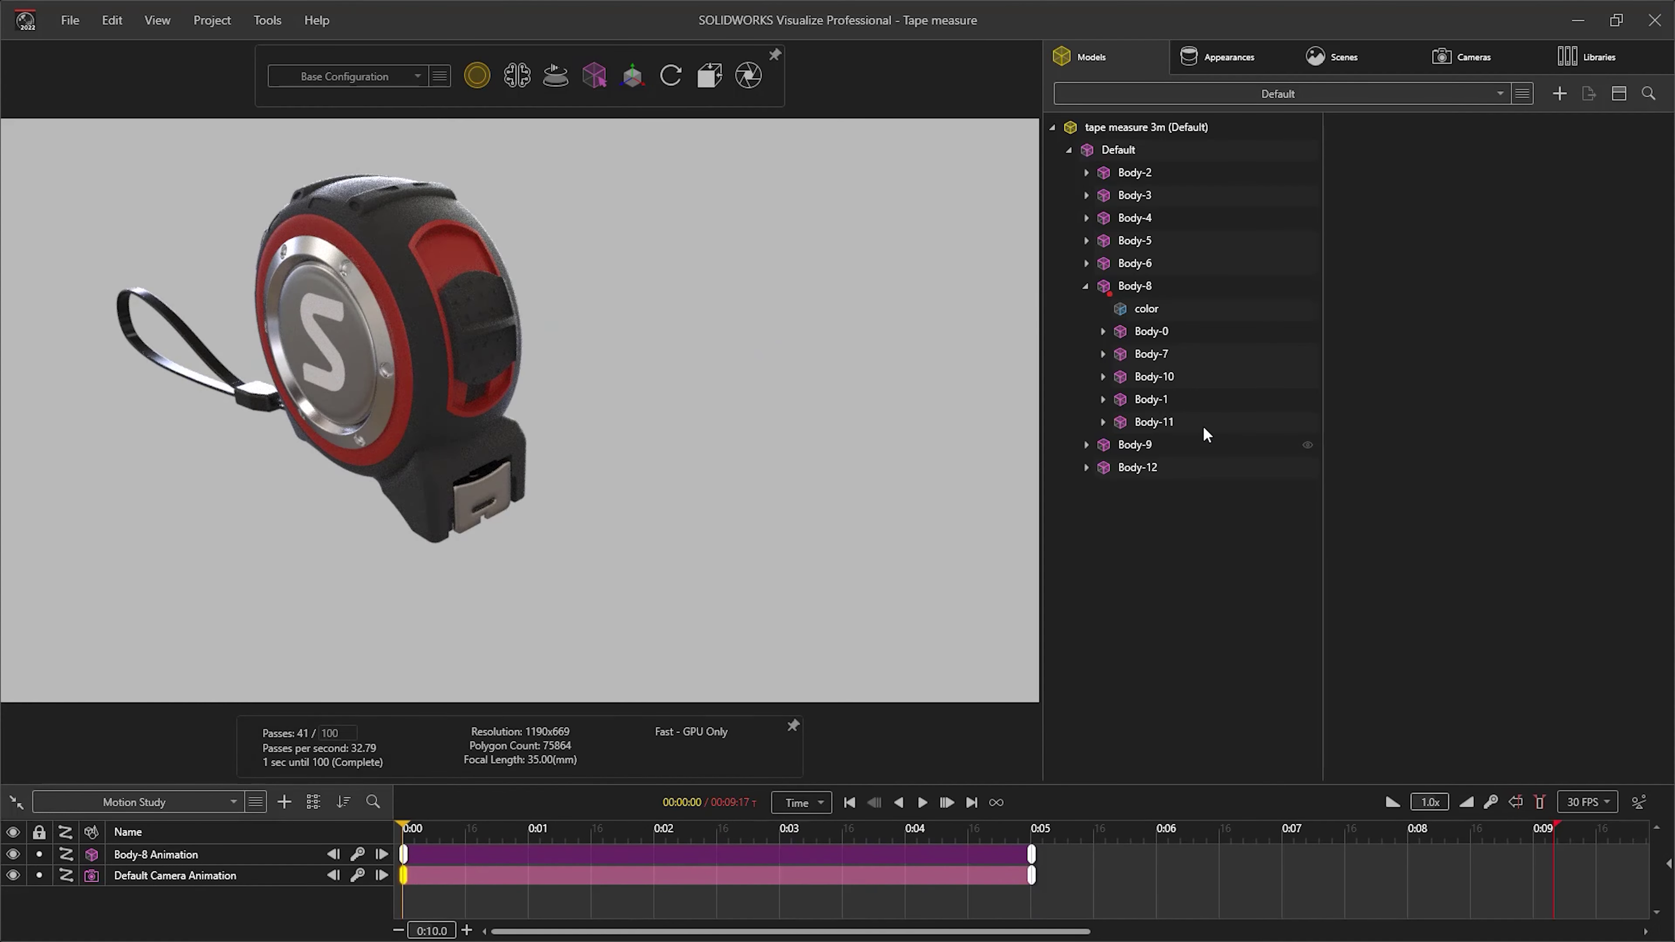
pyautogui.click(1187, 422)
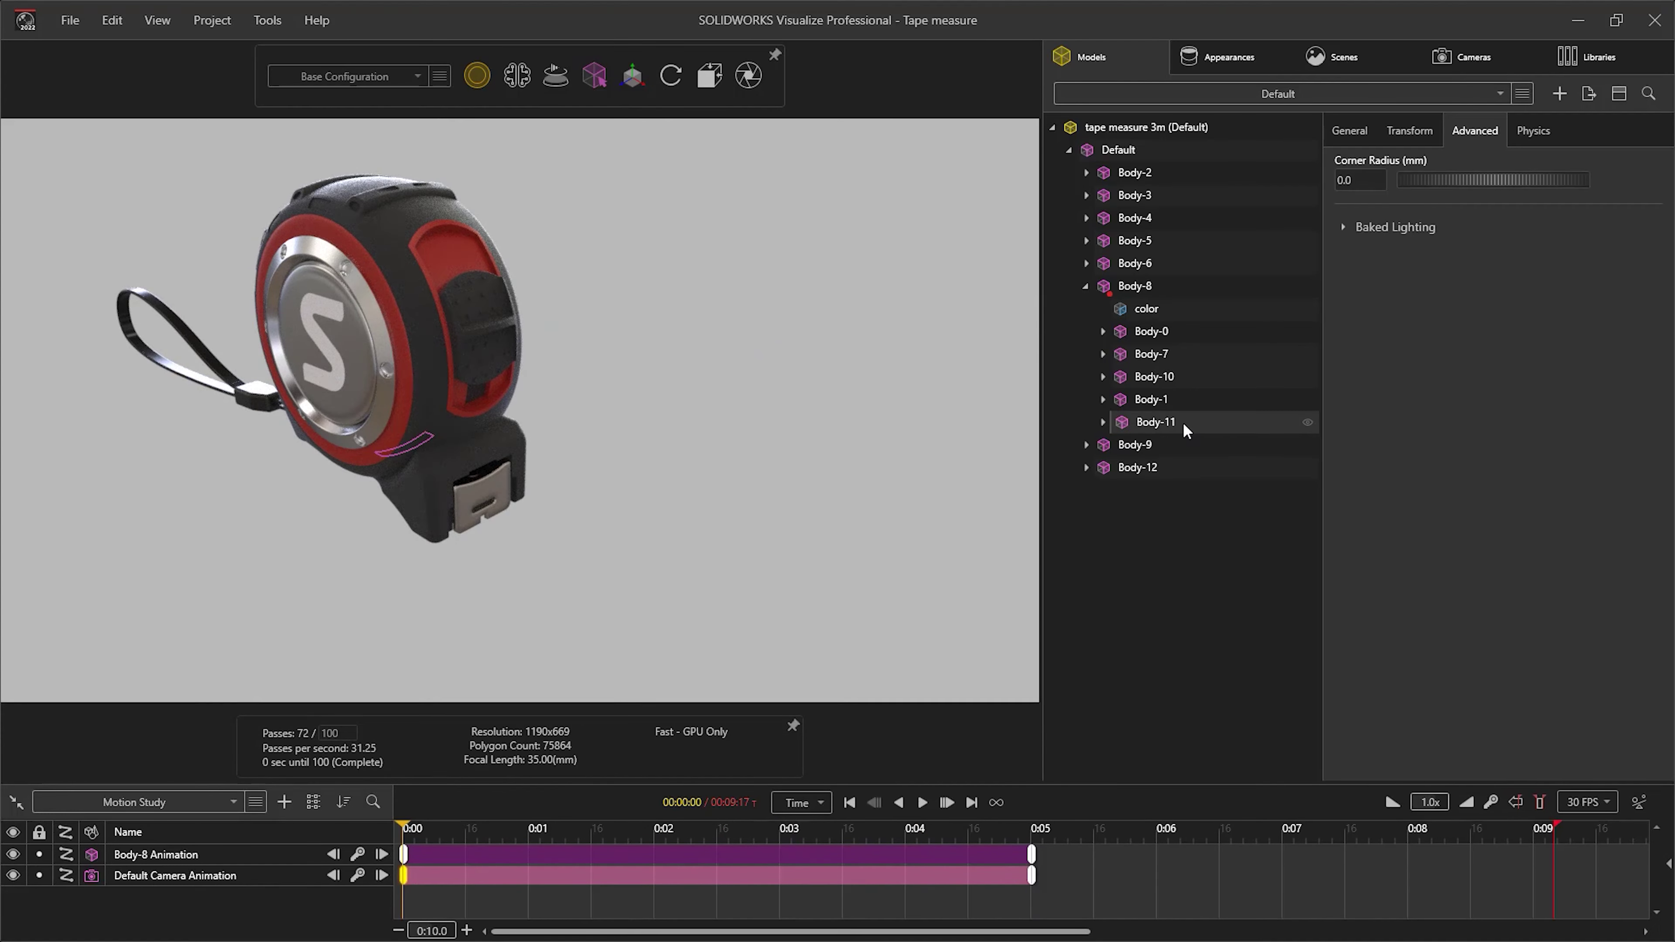
pyautogui.rightClick(1183, 422)
pyautogui.click(976, 624)
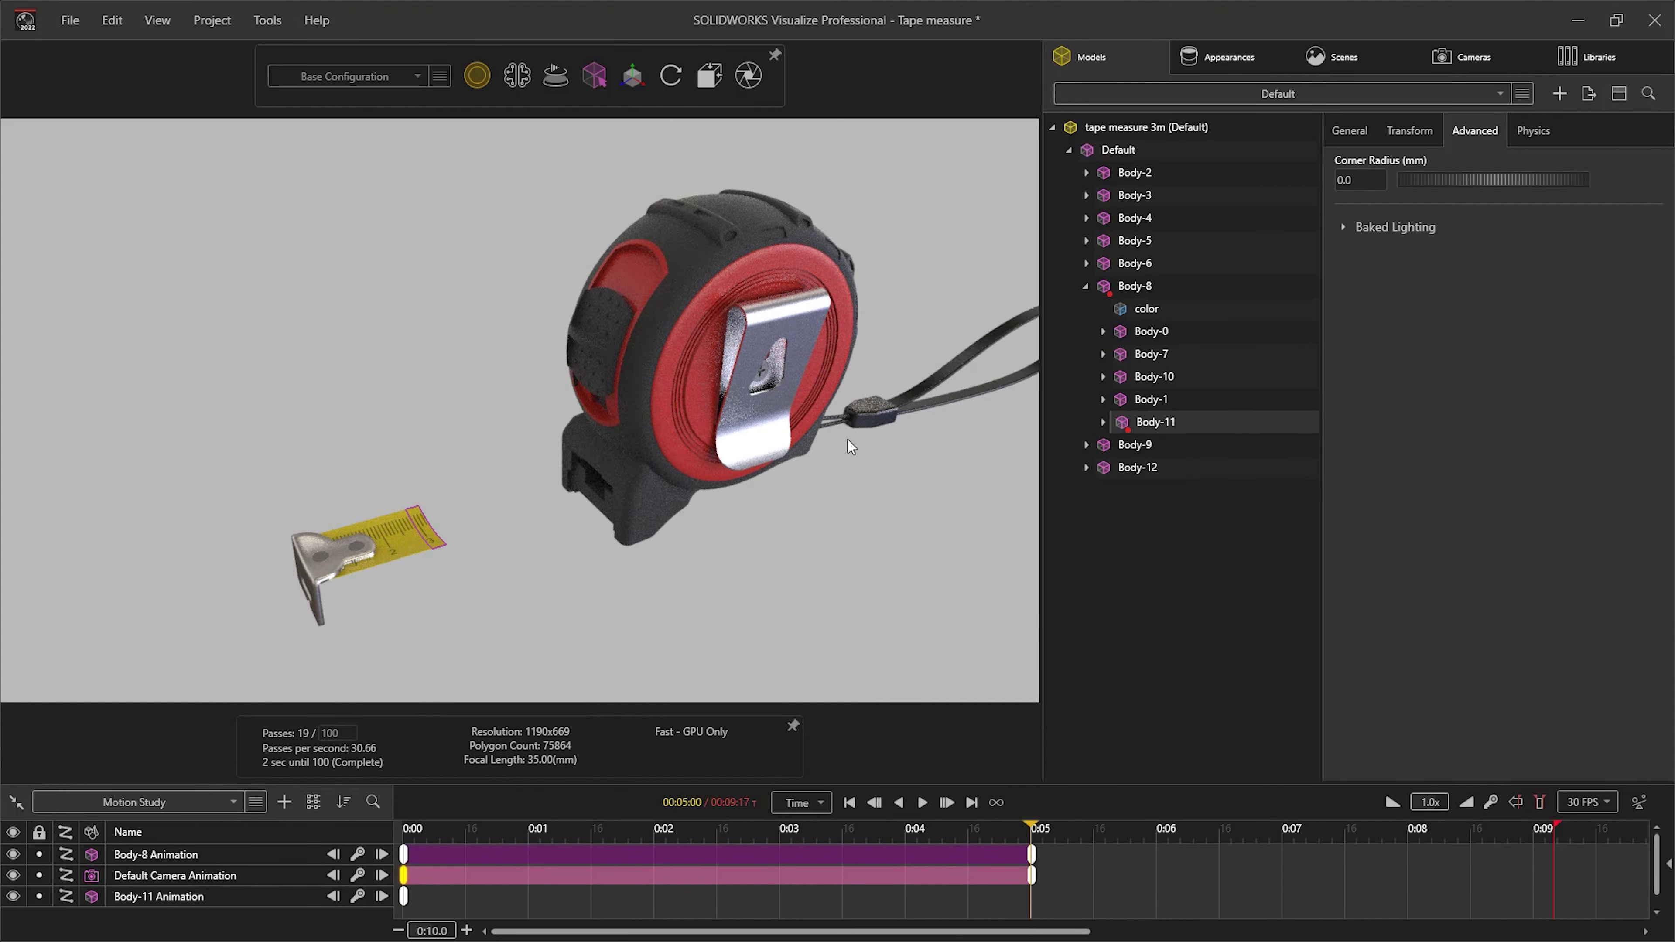
# Keyframe the blade fully extended at 0:05, replay it, and select the Brick appearance.
pyautogui.click(631, 76)
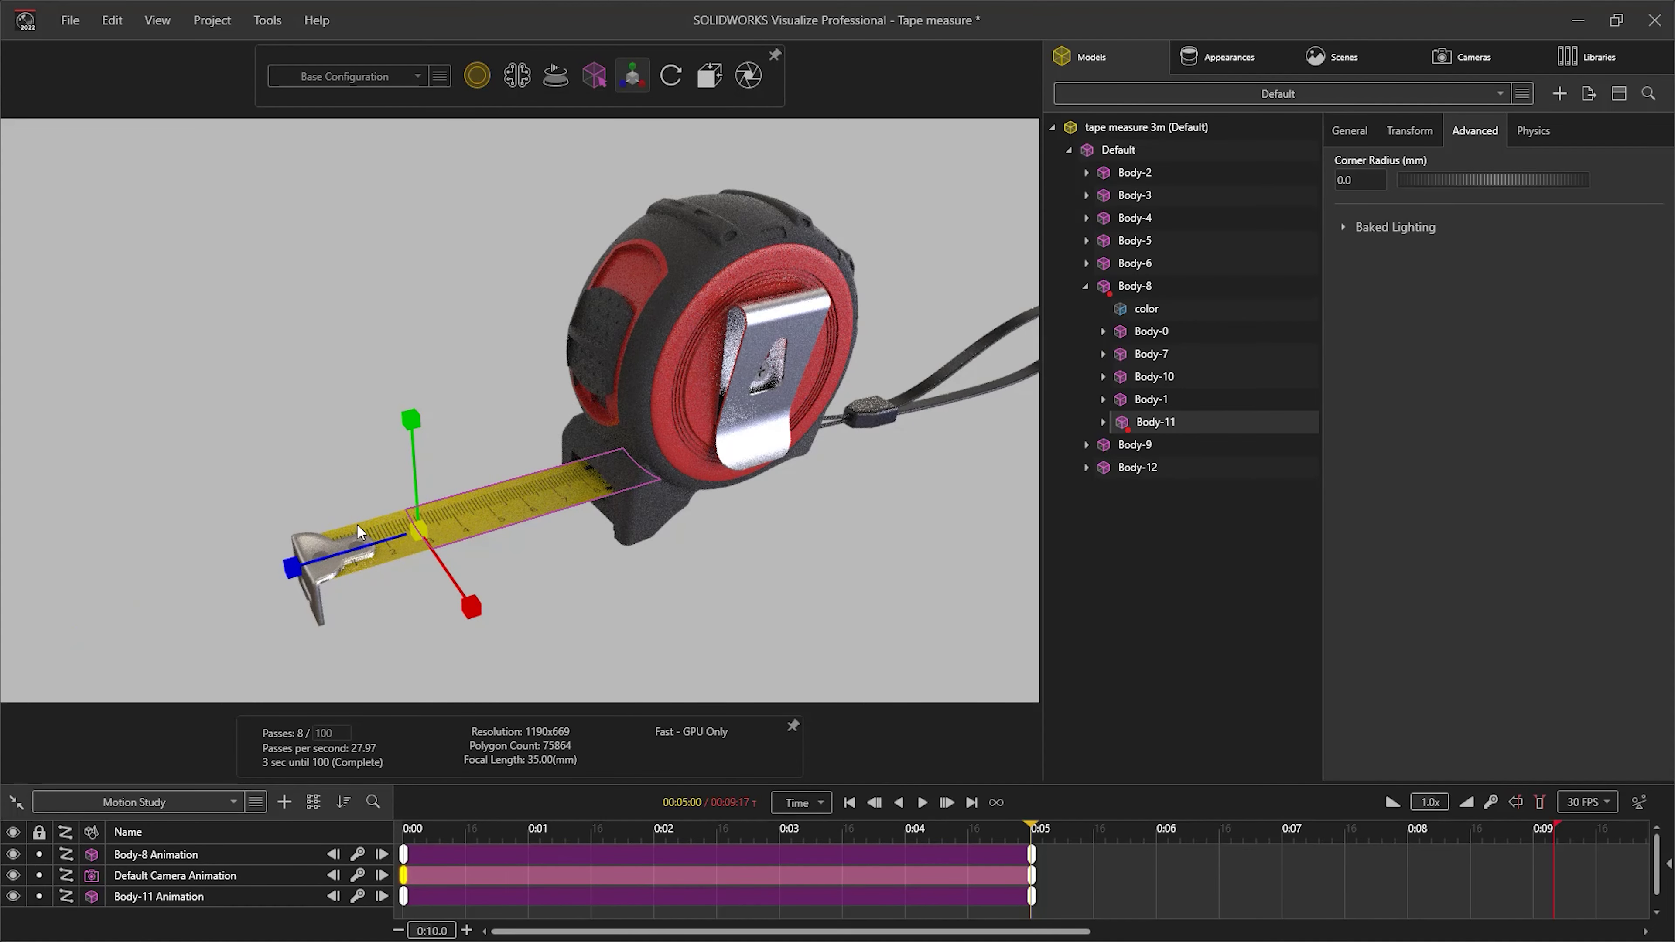
pyautogui.click(503, 427)
pyautogui.moveTo(403, 832); pyautogui.dragTo(968, 843)
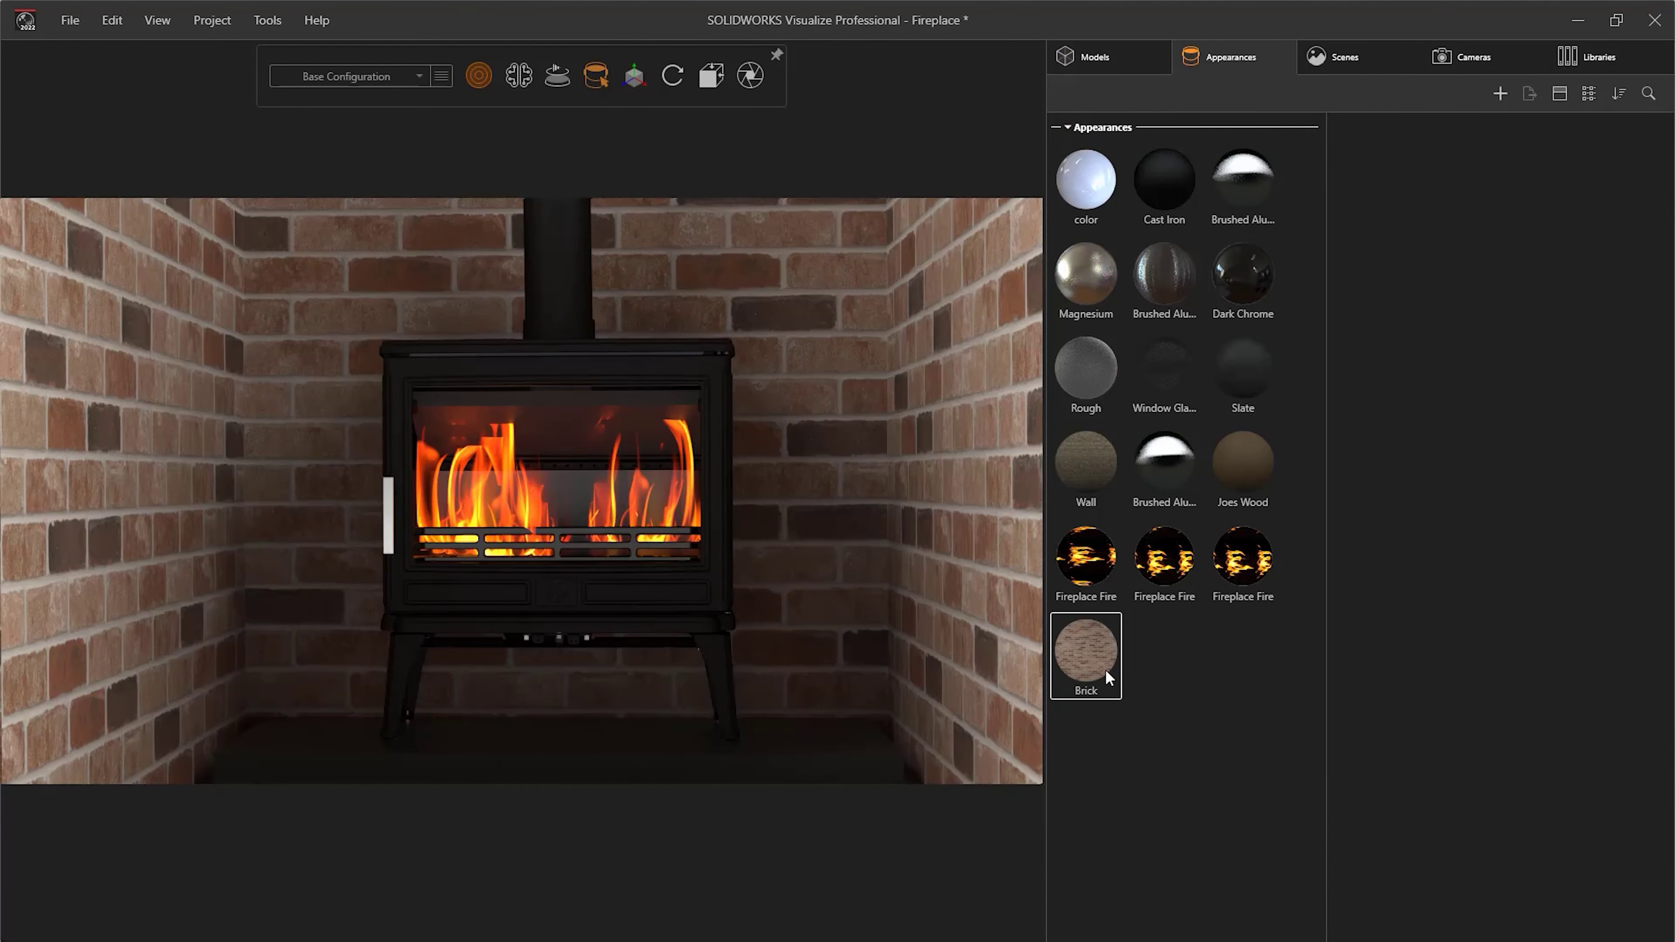
pyautogui.click(1105, 667)
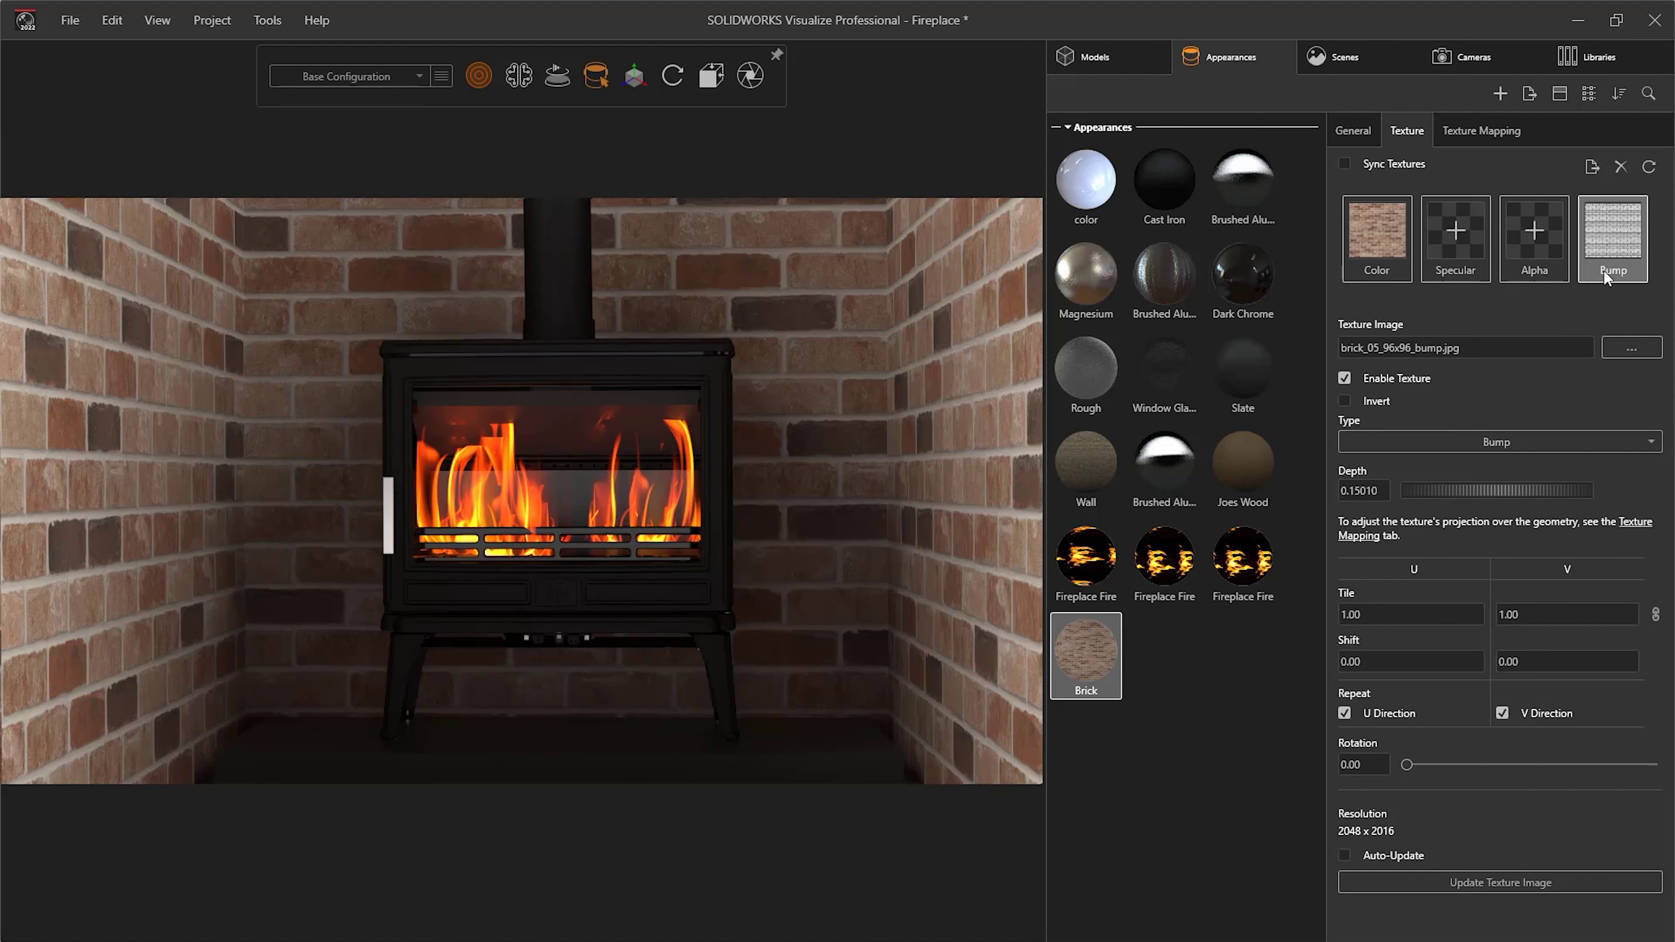
# Change the Brick and stair tread-plate texture types from bump to Displacement.
pyautogui.click(1522, 440)
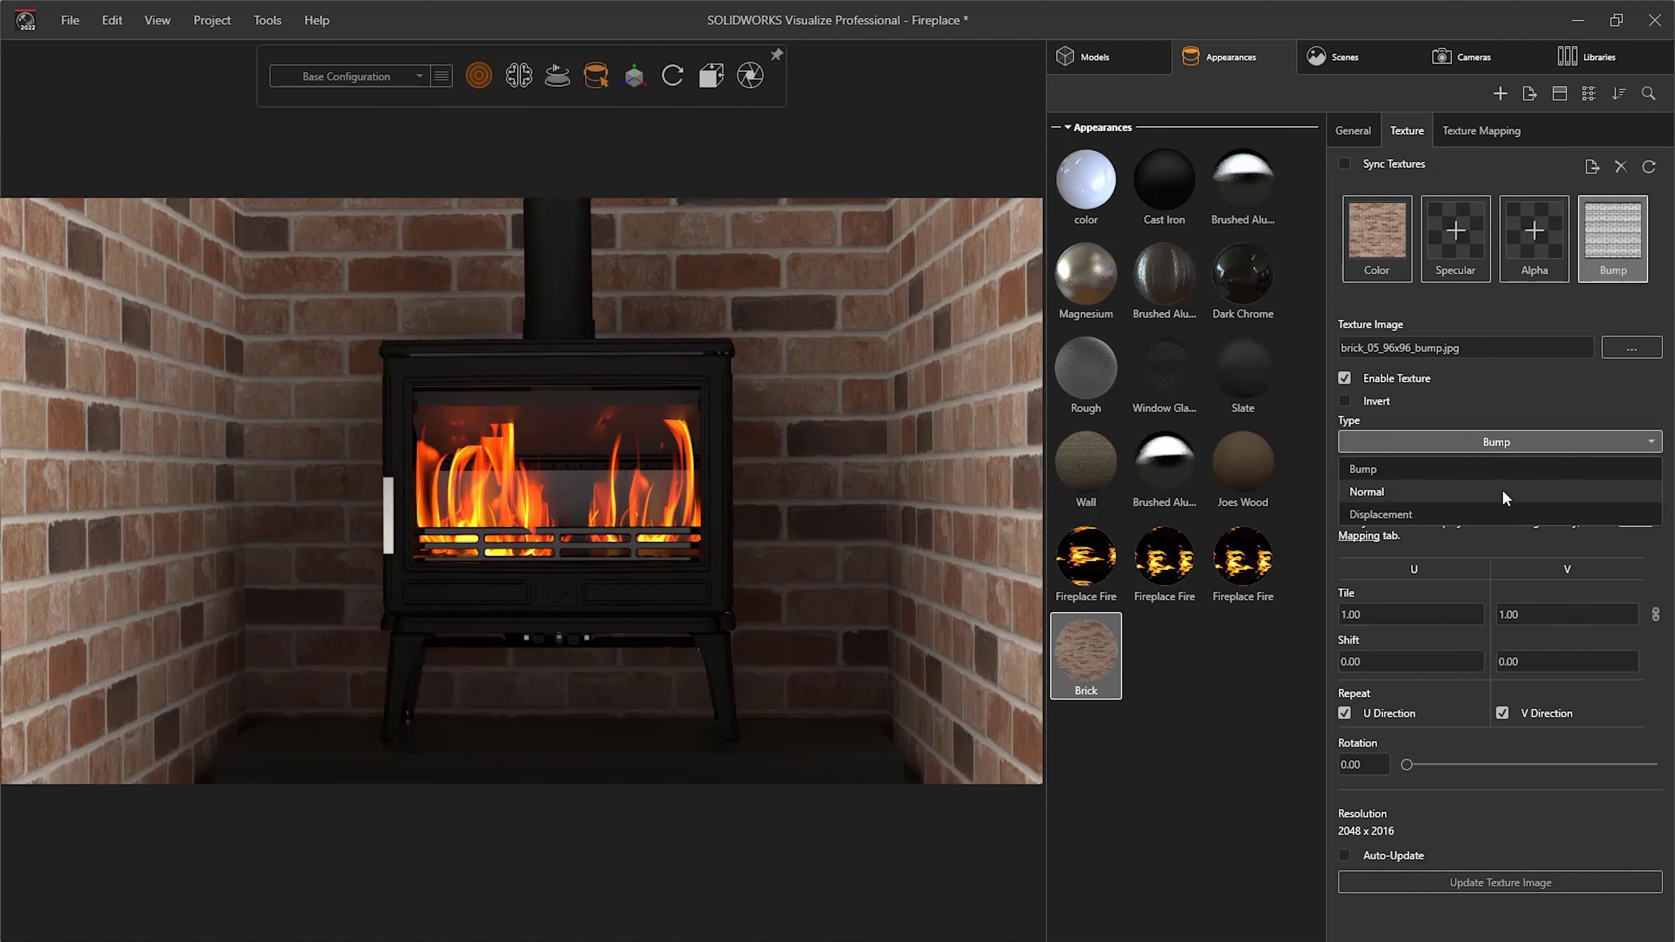
pyautogui.click(1498, 513)
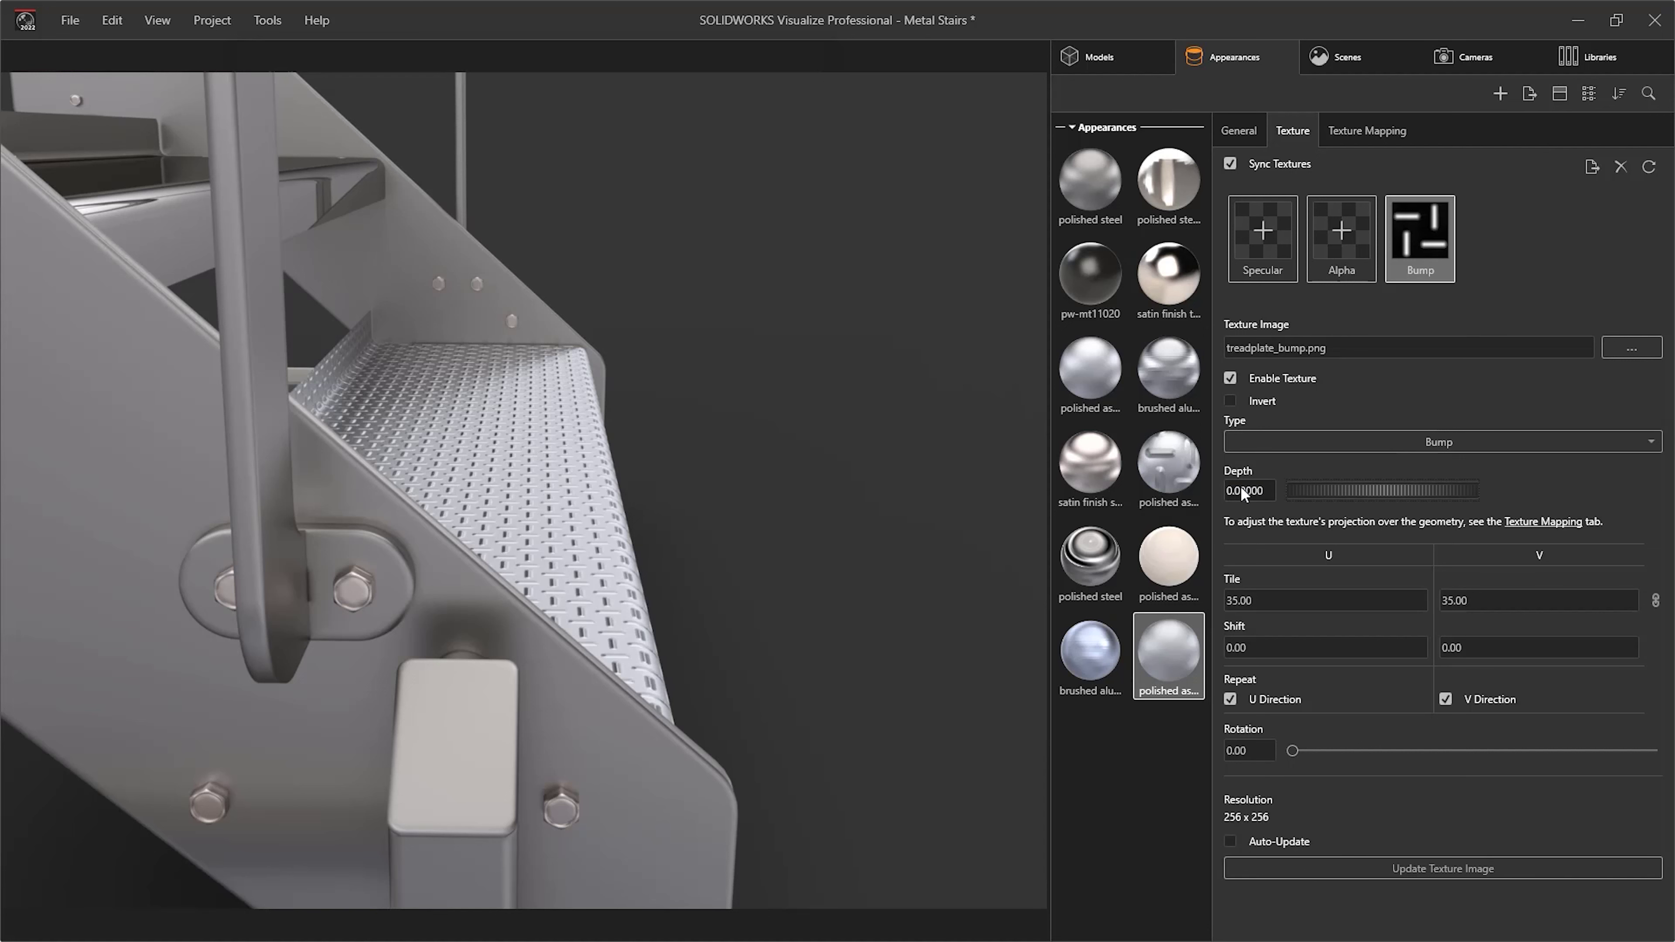
pyautogui.click(1277, 441)
pyautogui.click(1282, 513)
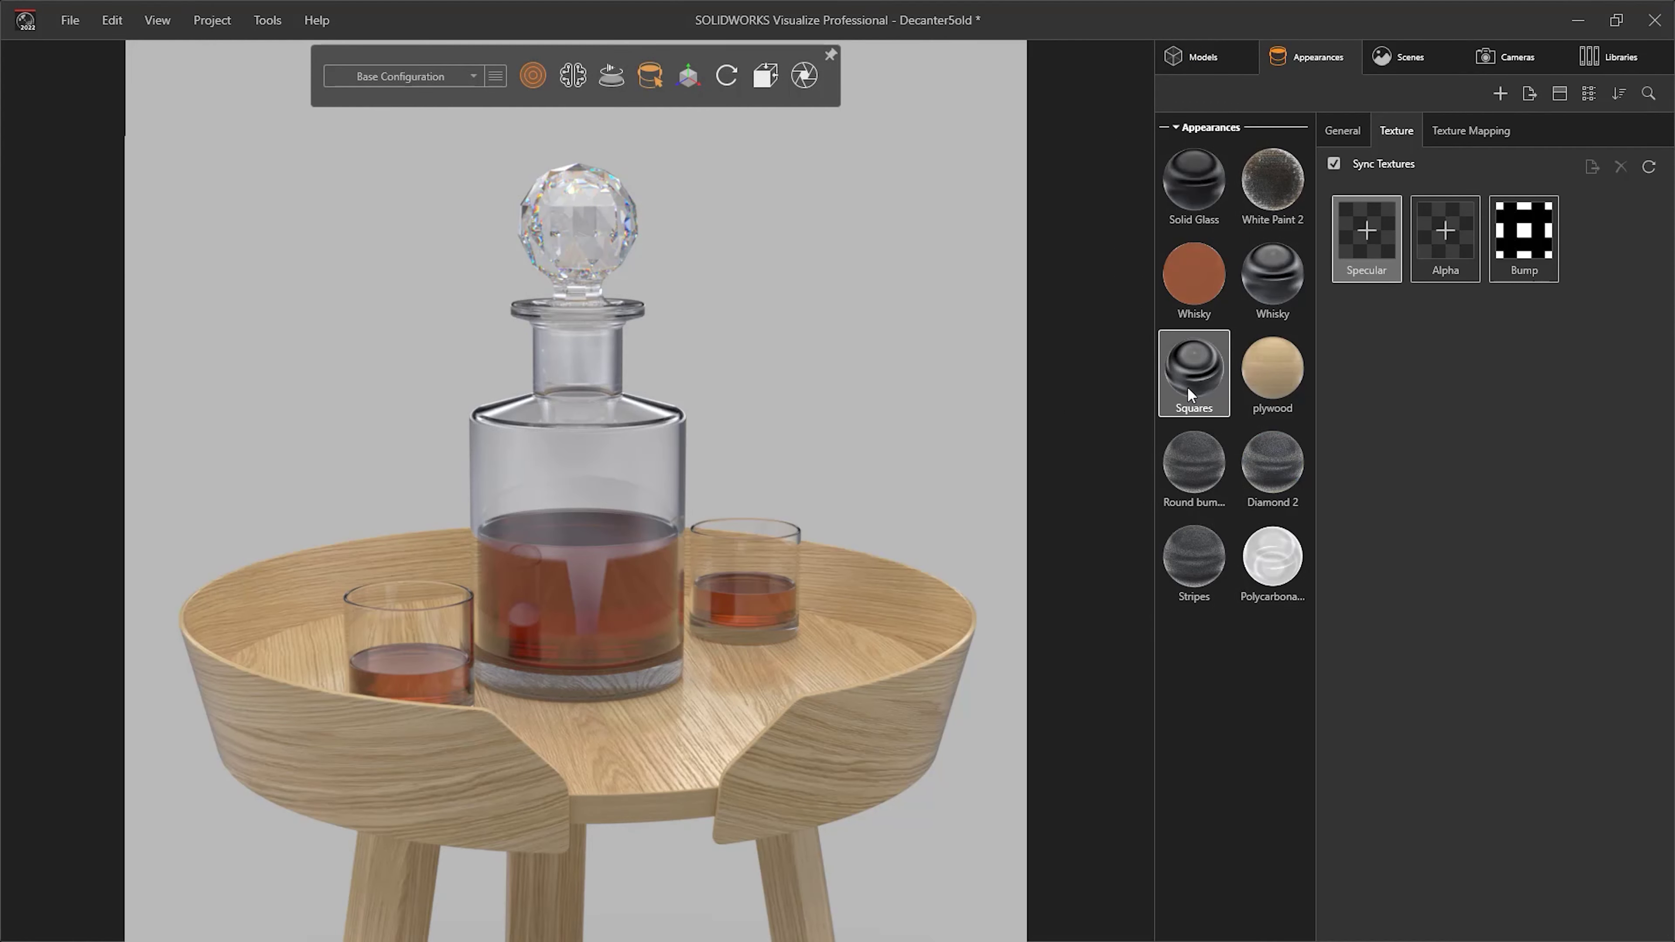
# Apply the Squares, Round bumps and Stripes appearances to the decanter one after another.
pyautogui.click(1510, 277)
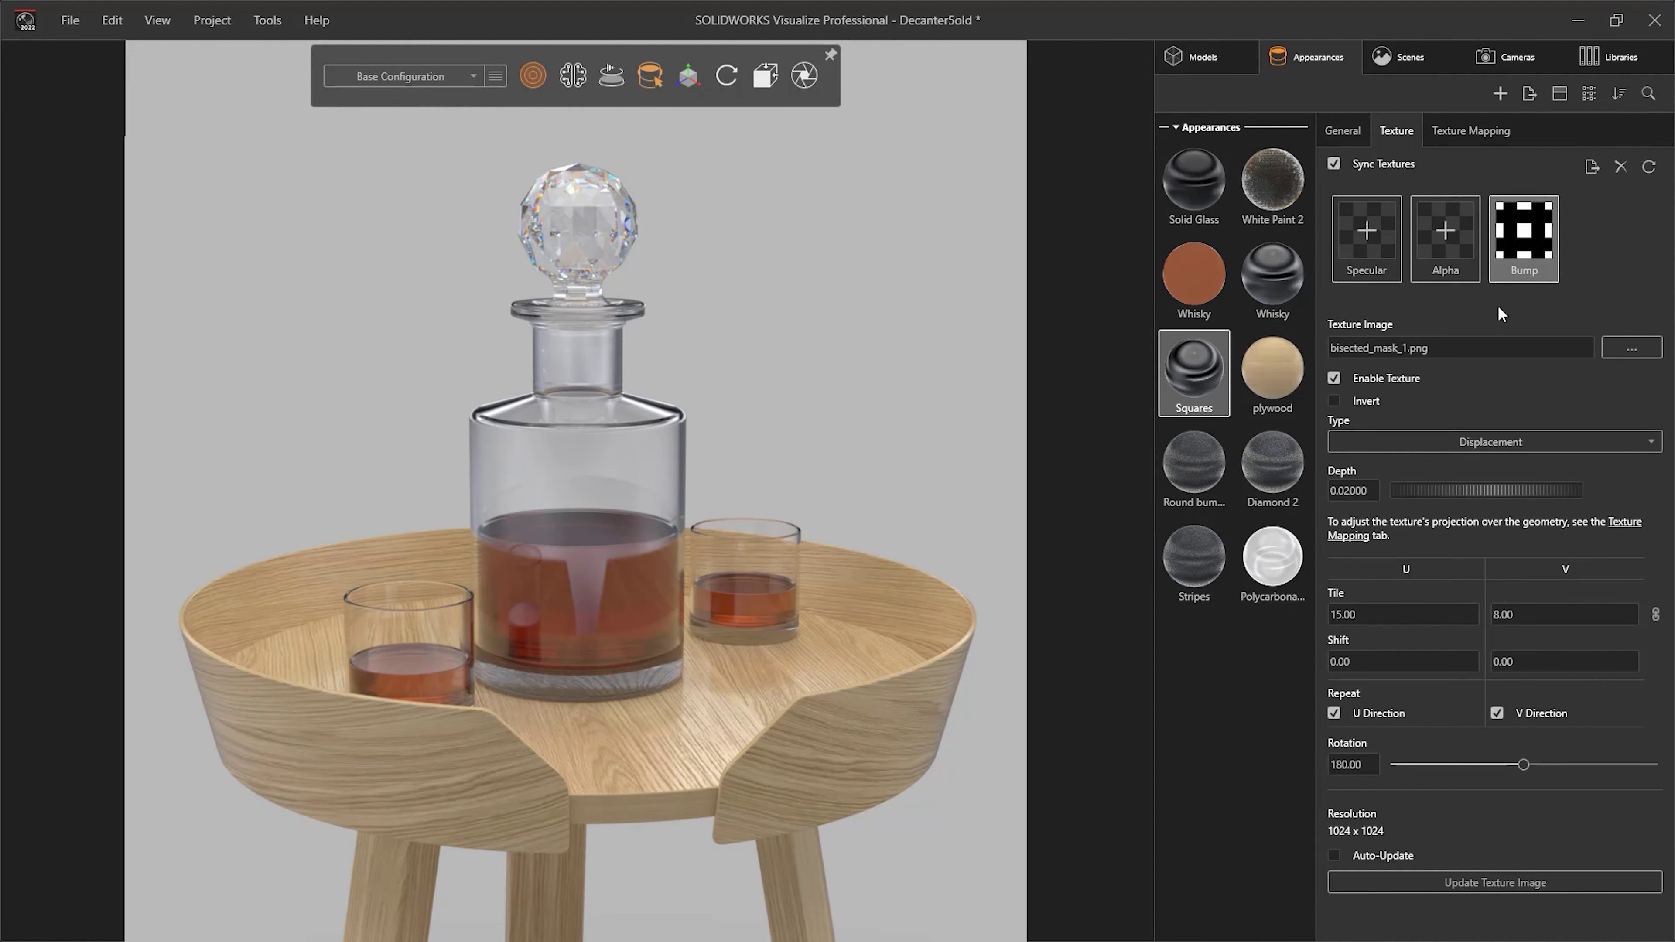
pyautogui.moveTo(1198, 386); pyautogui.dragTo(593, 525)
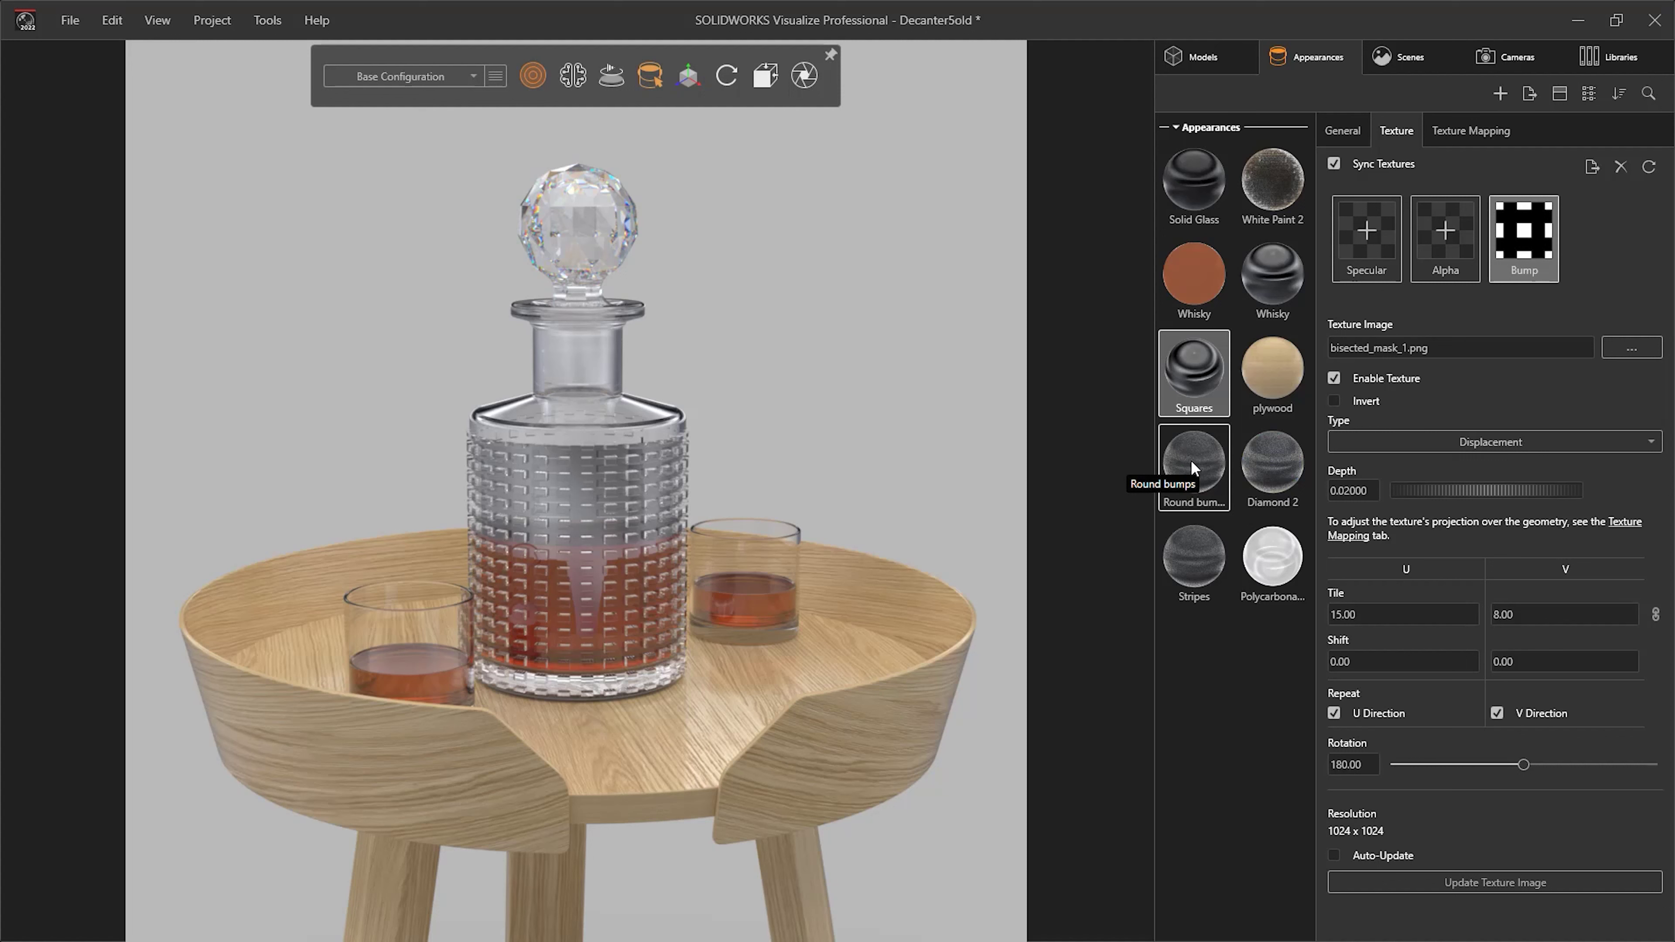
pyautogui.moveTo(1191, 460); pyautogui.dragTo(580, 528)
pyautogui.click(1204, 566)
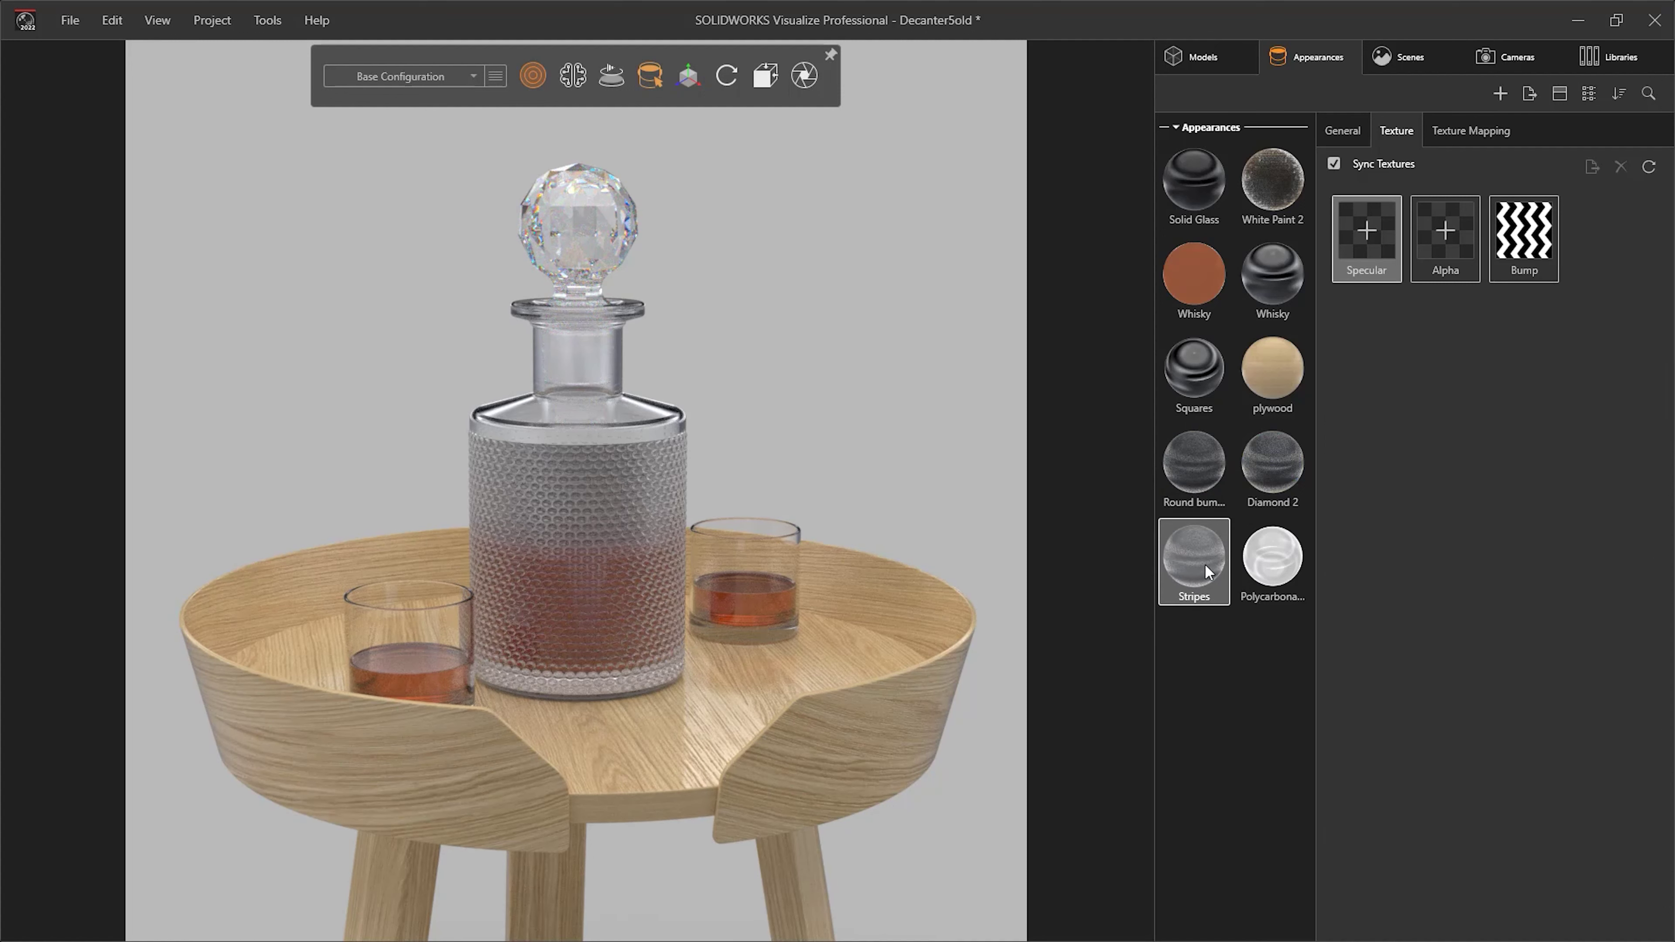
pyautogui.moveTo(1206, 565); pyautogui.dragTo(610, 527)
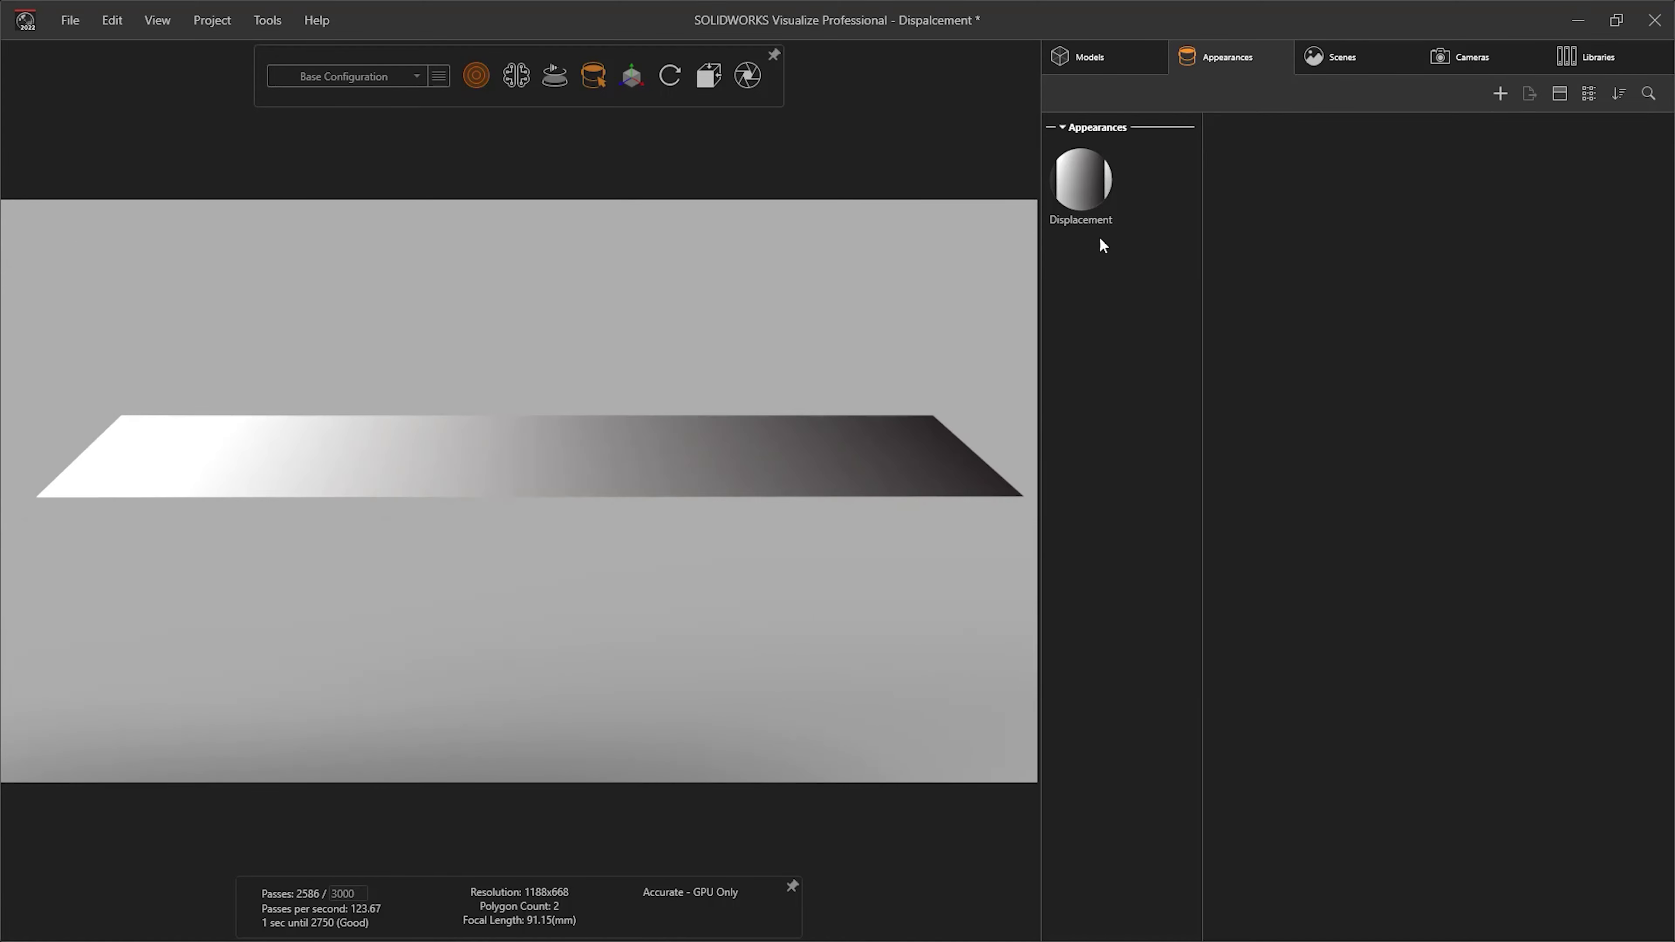
# Make the plane's gradient texture a Displacement map and apply it to geometry at density 1.
pyautogui.click(1086, 195)
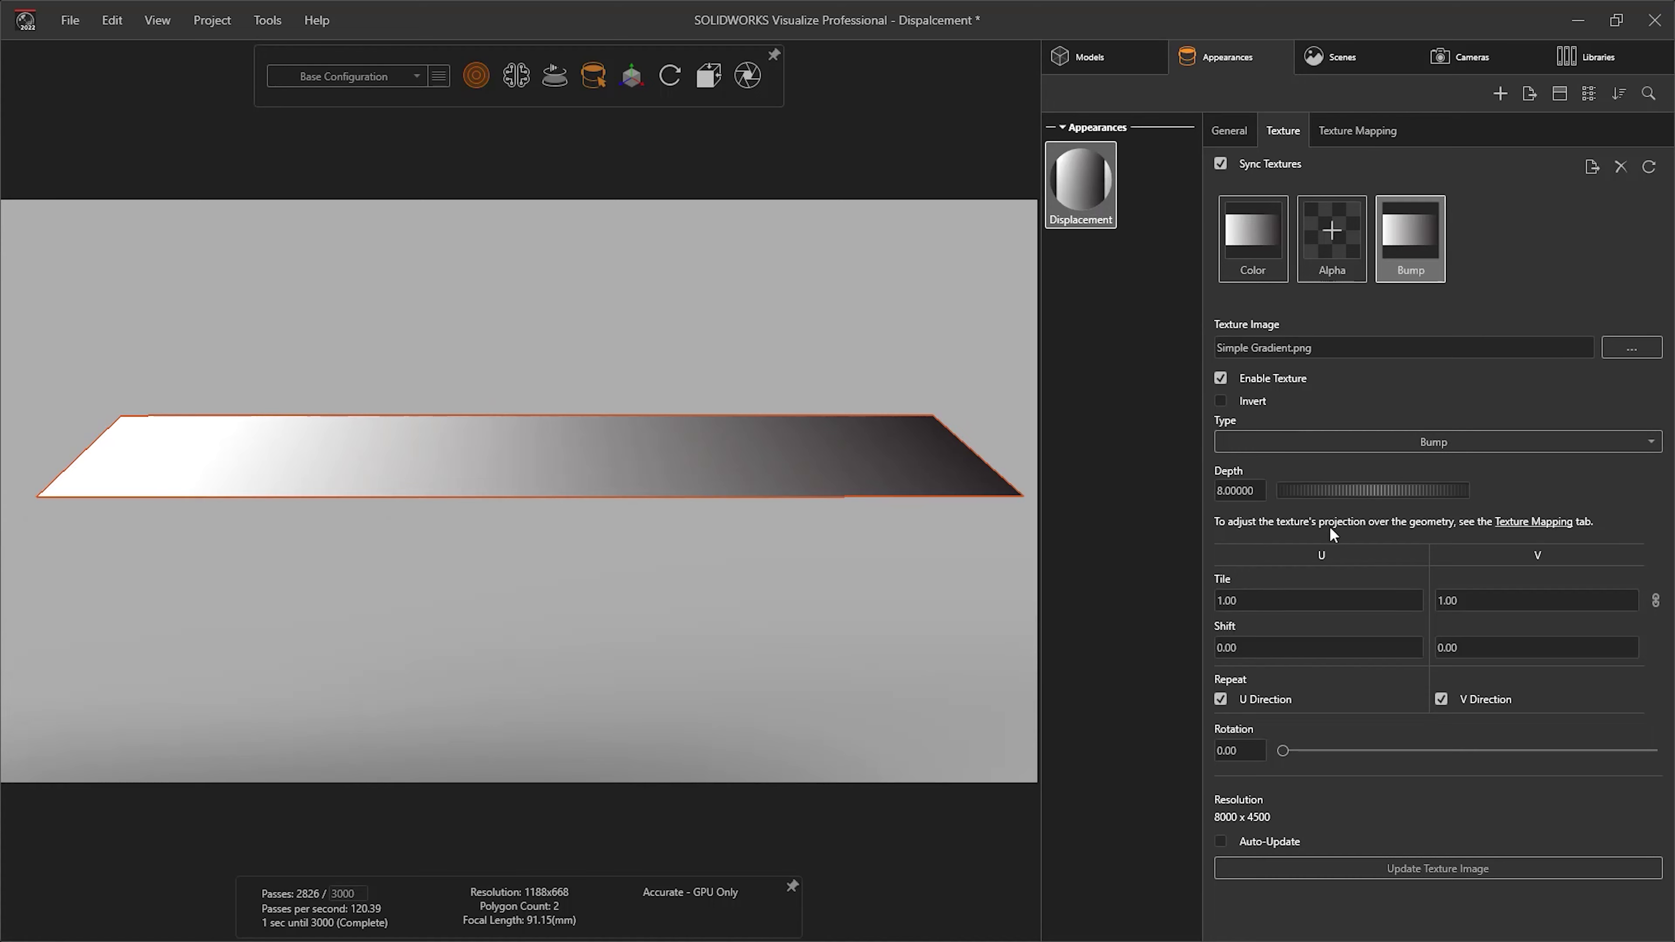
pyautogui.click(1324, 437)
pyautogui.click(1324, 515)
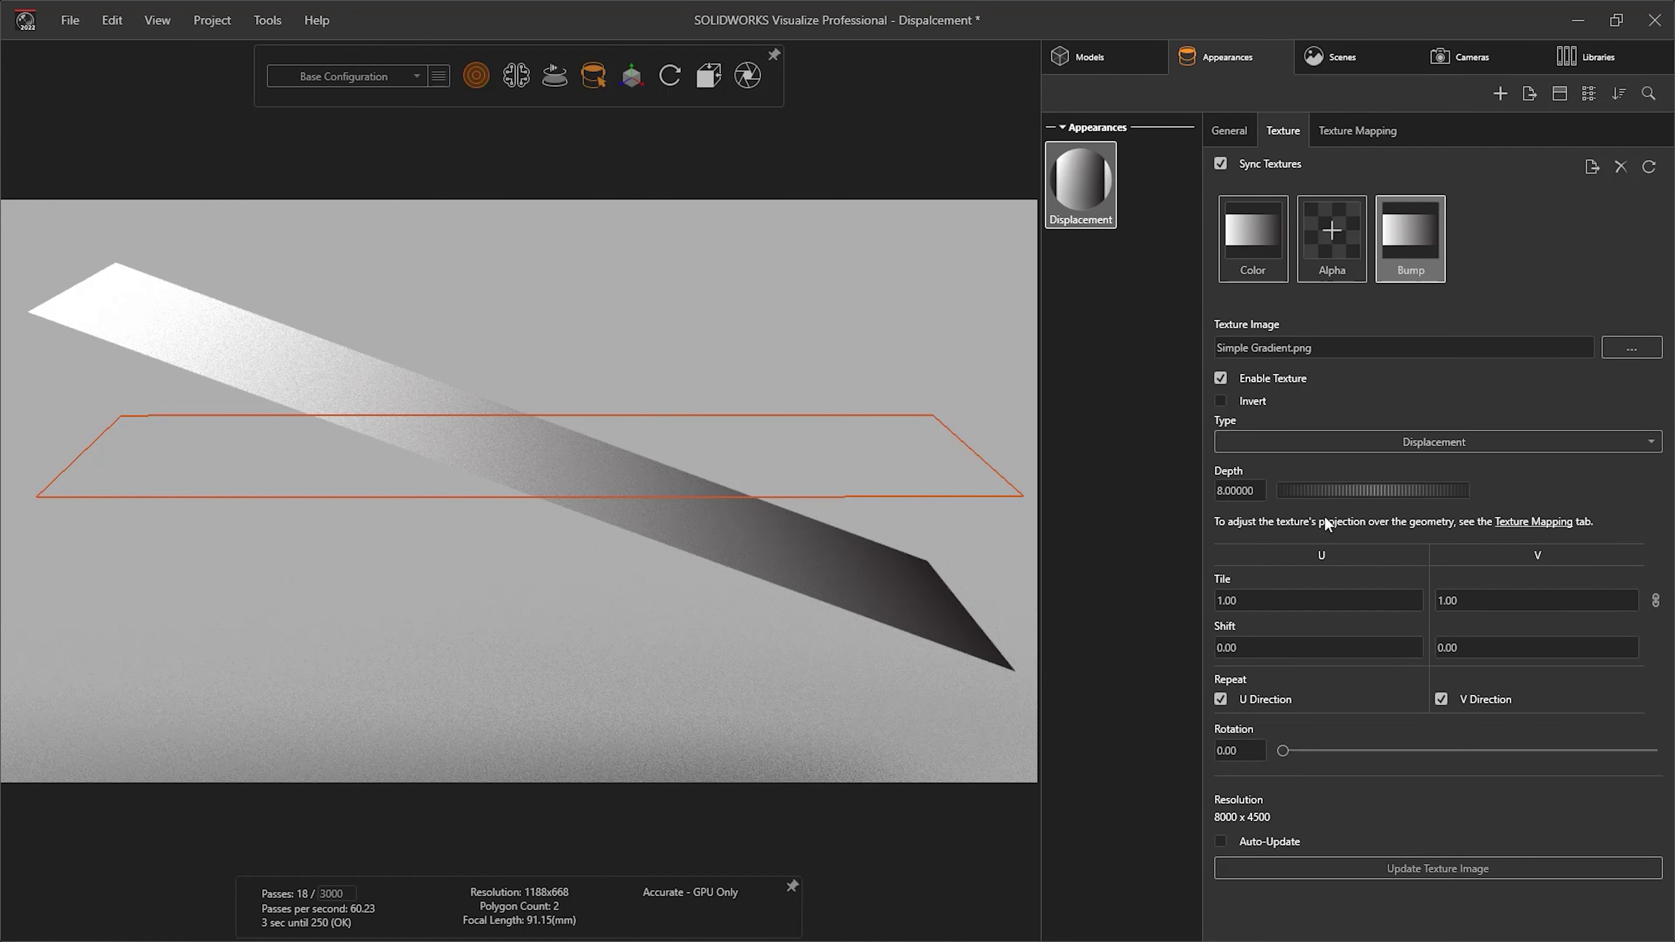
pyautogui.click(1339, 131)
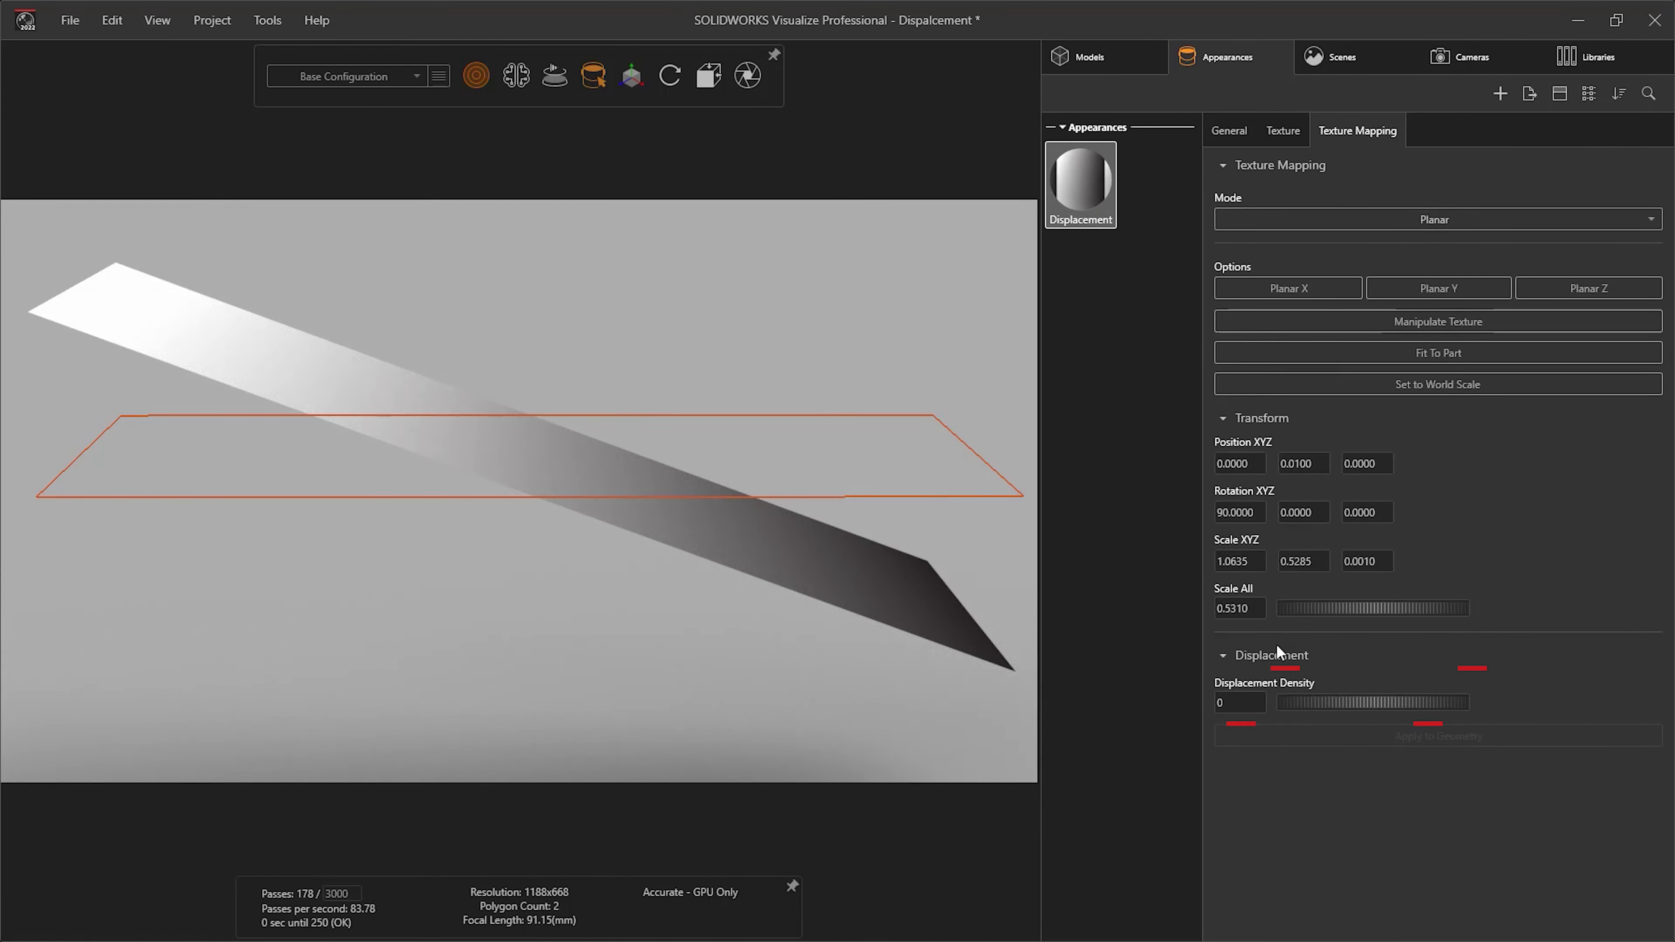
pyautogui.click(1240, 702)
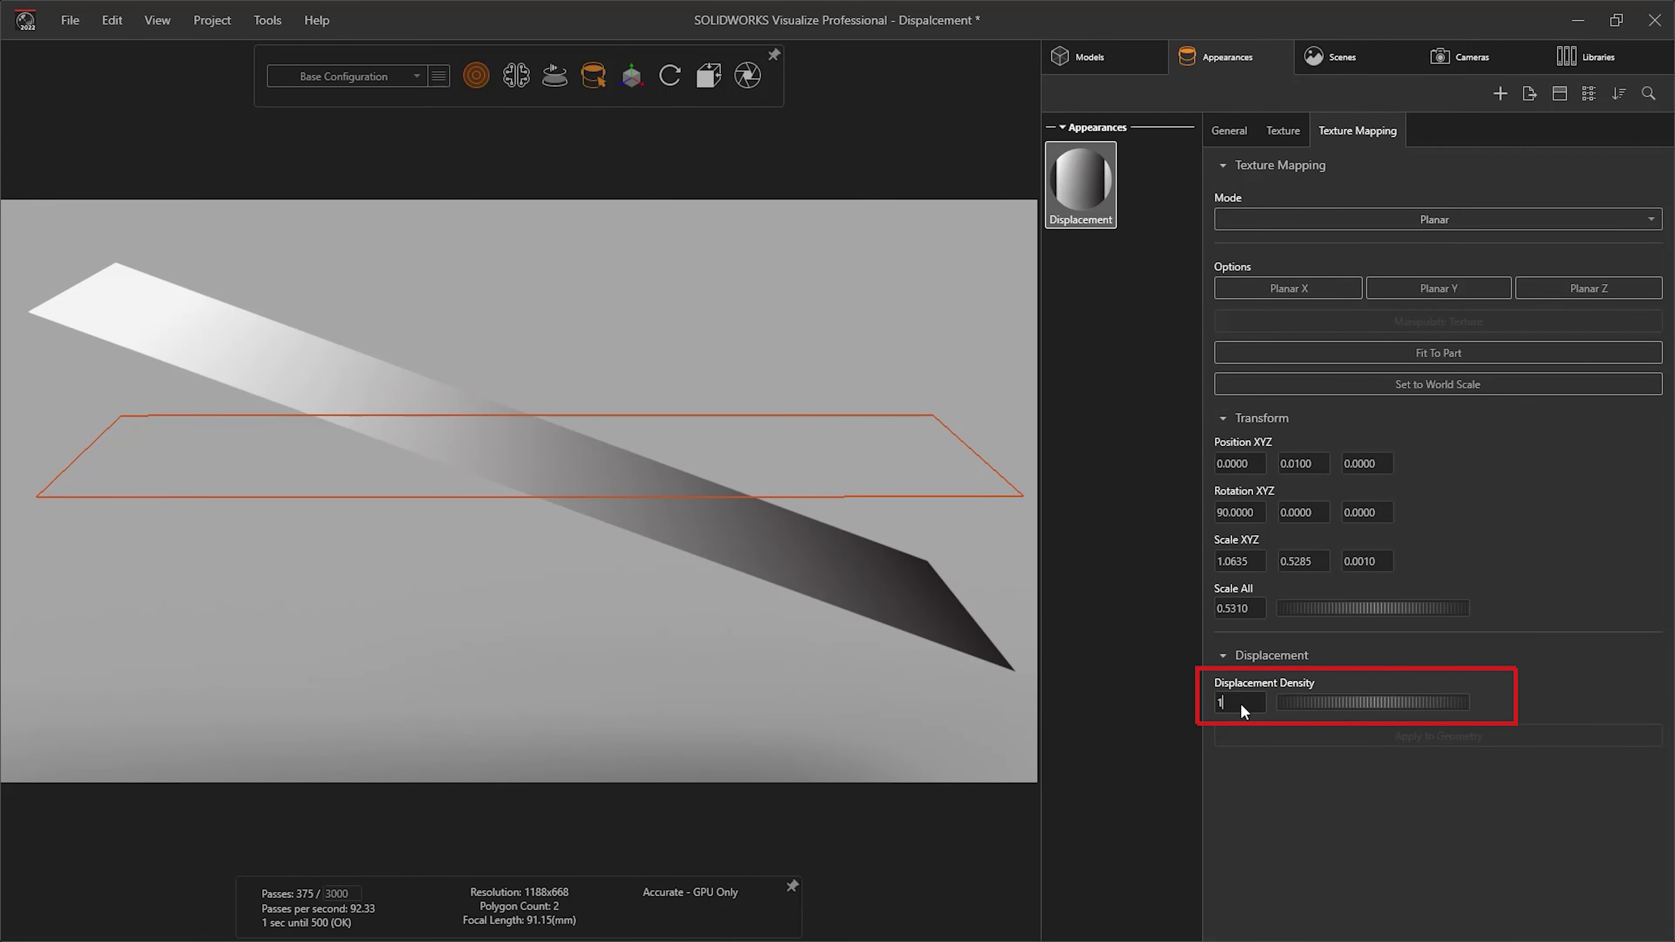
pyautogui.write('1')
pyautogui.press('Return')
pyautogui.click(1262, 739)
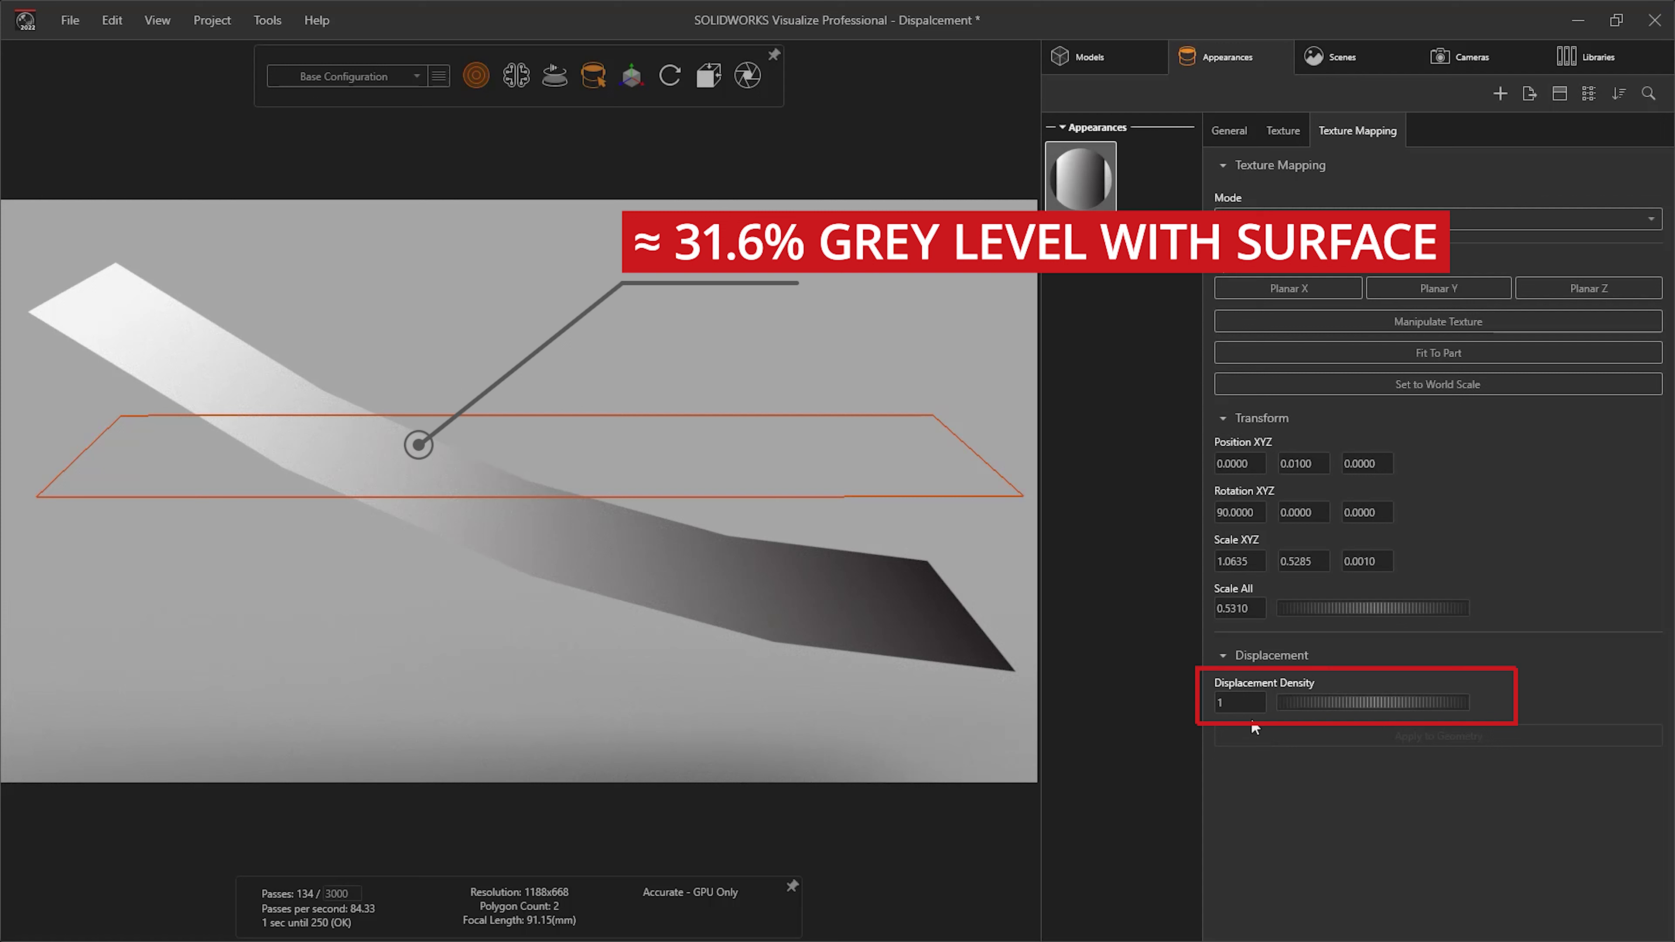
# Raise the displacement density to 20, reapply it to the geometry, and deselect the appearance.
pyautogui.doubleClick(1243, 702)
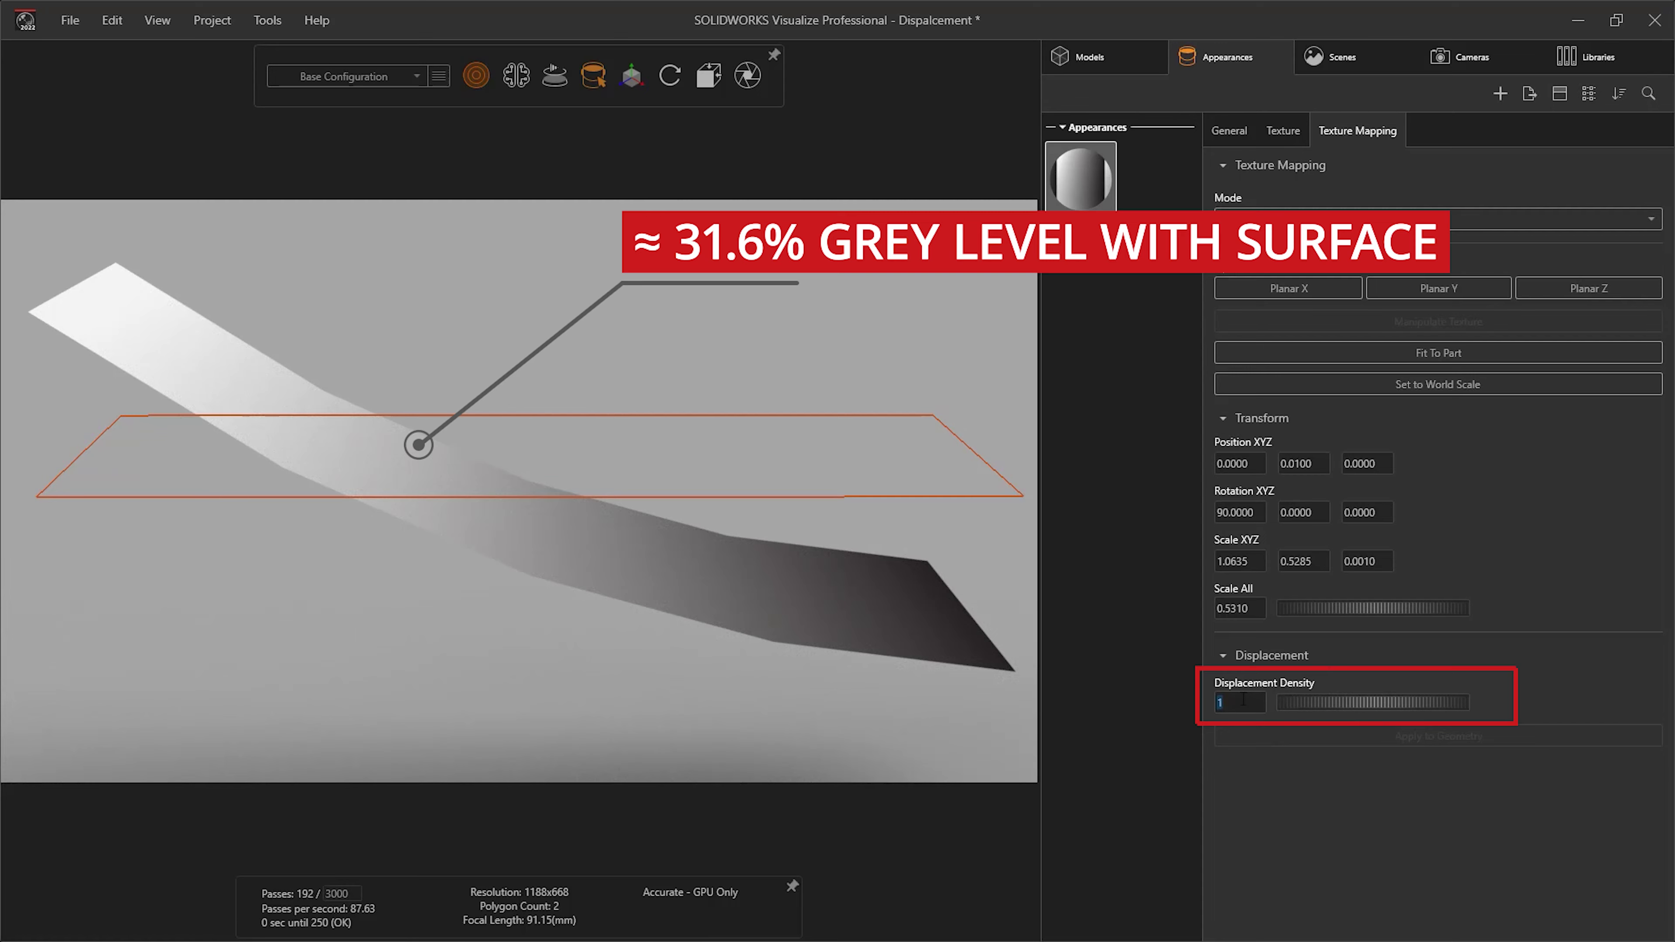
pyautogui.write('20')
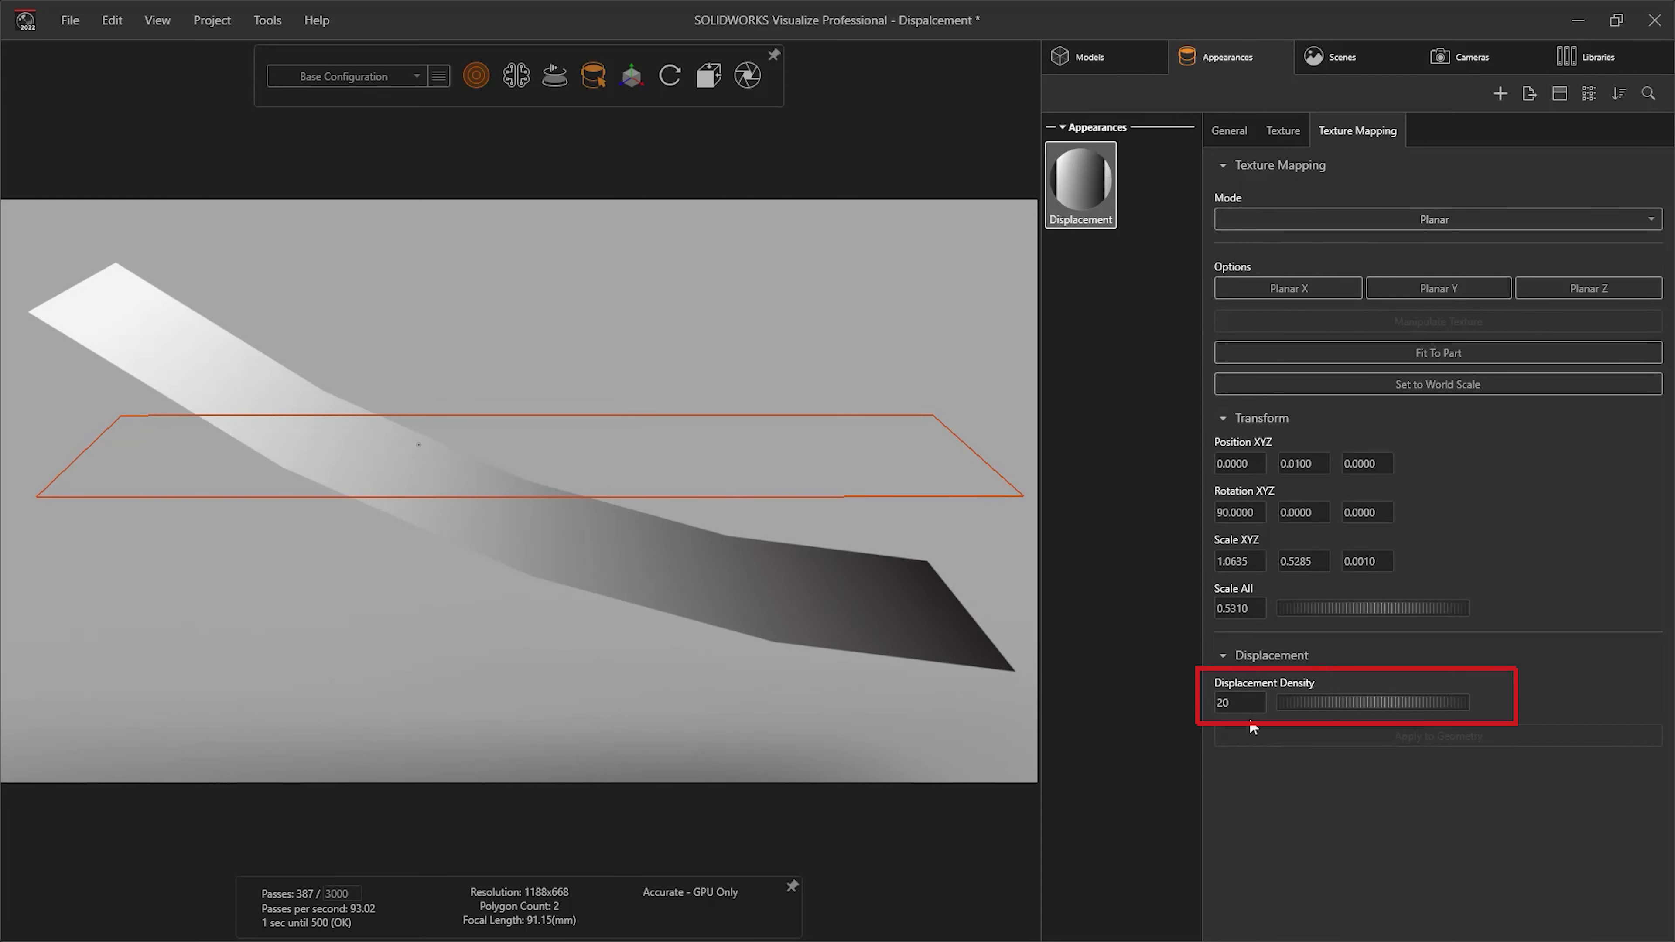
pyautogui.press('Return')
pyautogui.click(1251, 730)
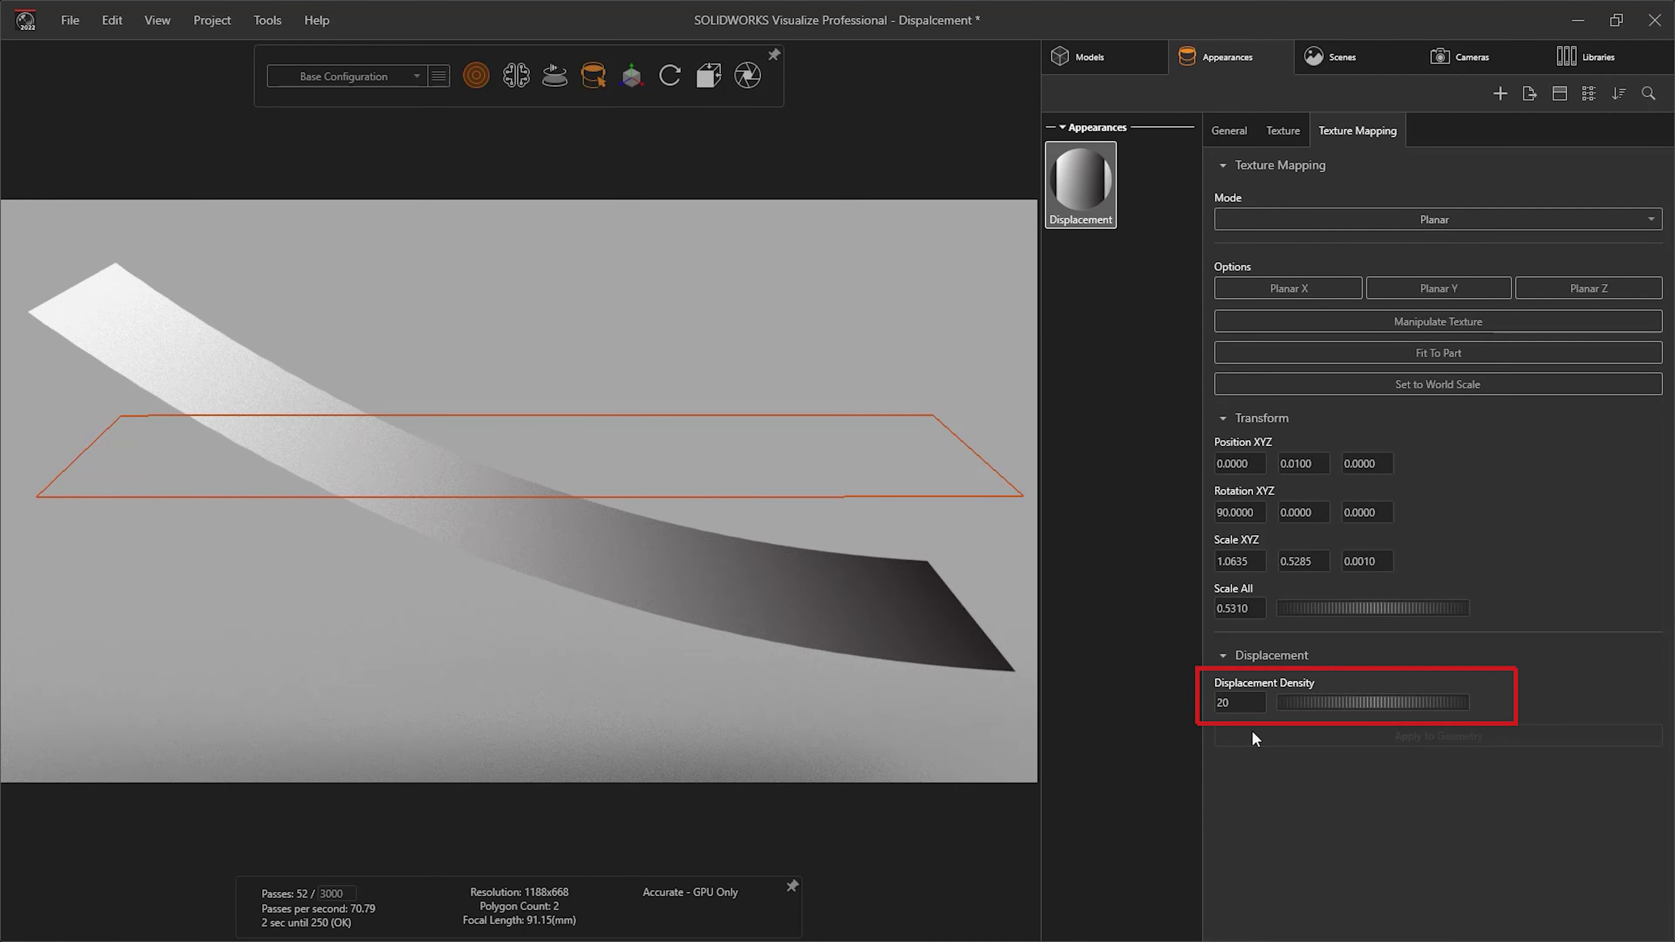
pyautogui.click(850, 720)
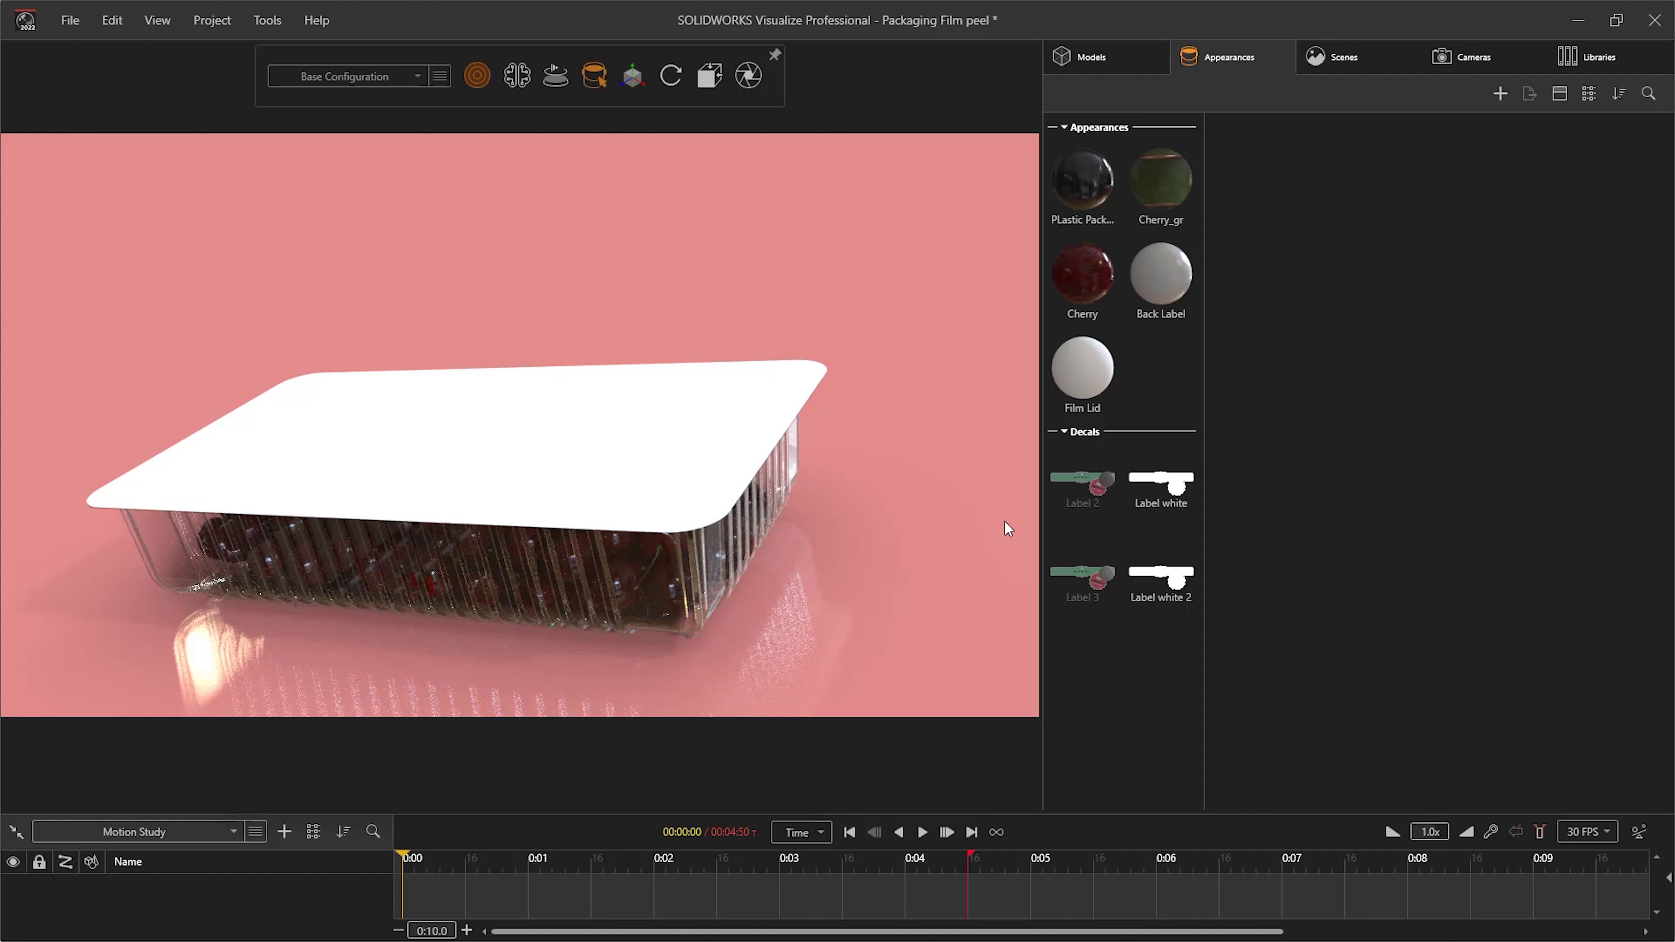
# Load White to 31,6.png as the Film Lid's bump texture and Colour Map.png as its colour.
pyautogui.click(1069, 387)
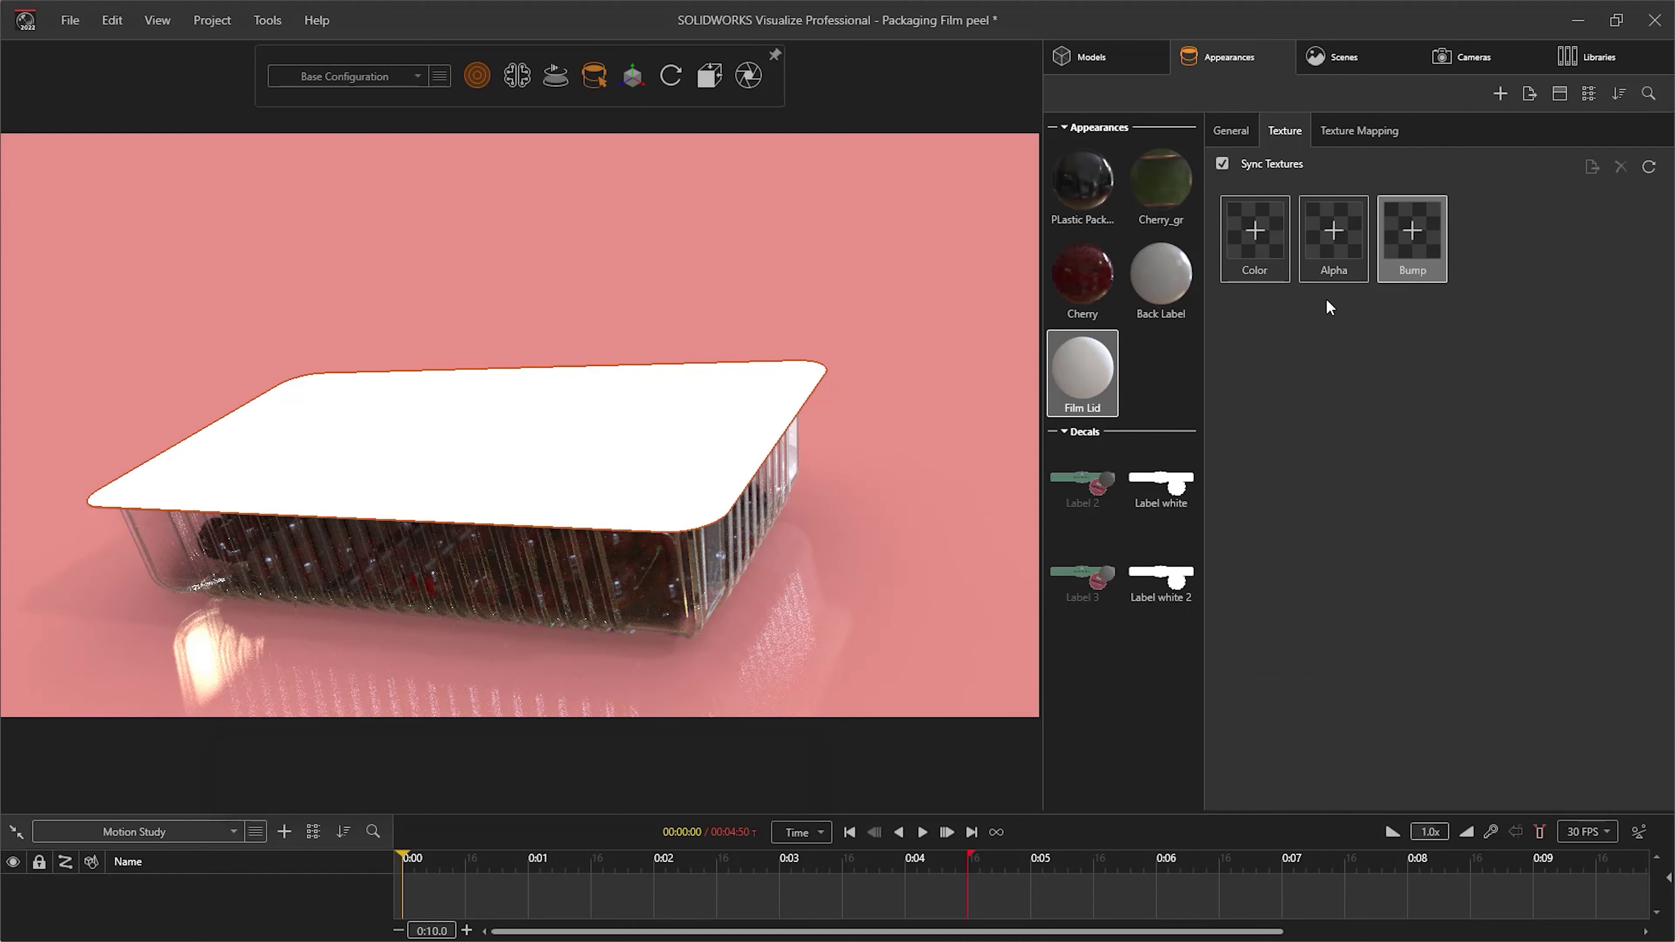
pyautogui.click(1398, 254)
pyautogui.doubleClick(436, 165)
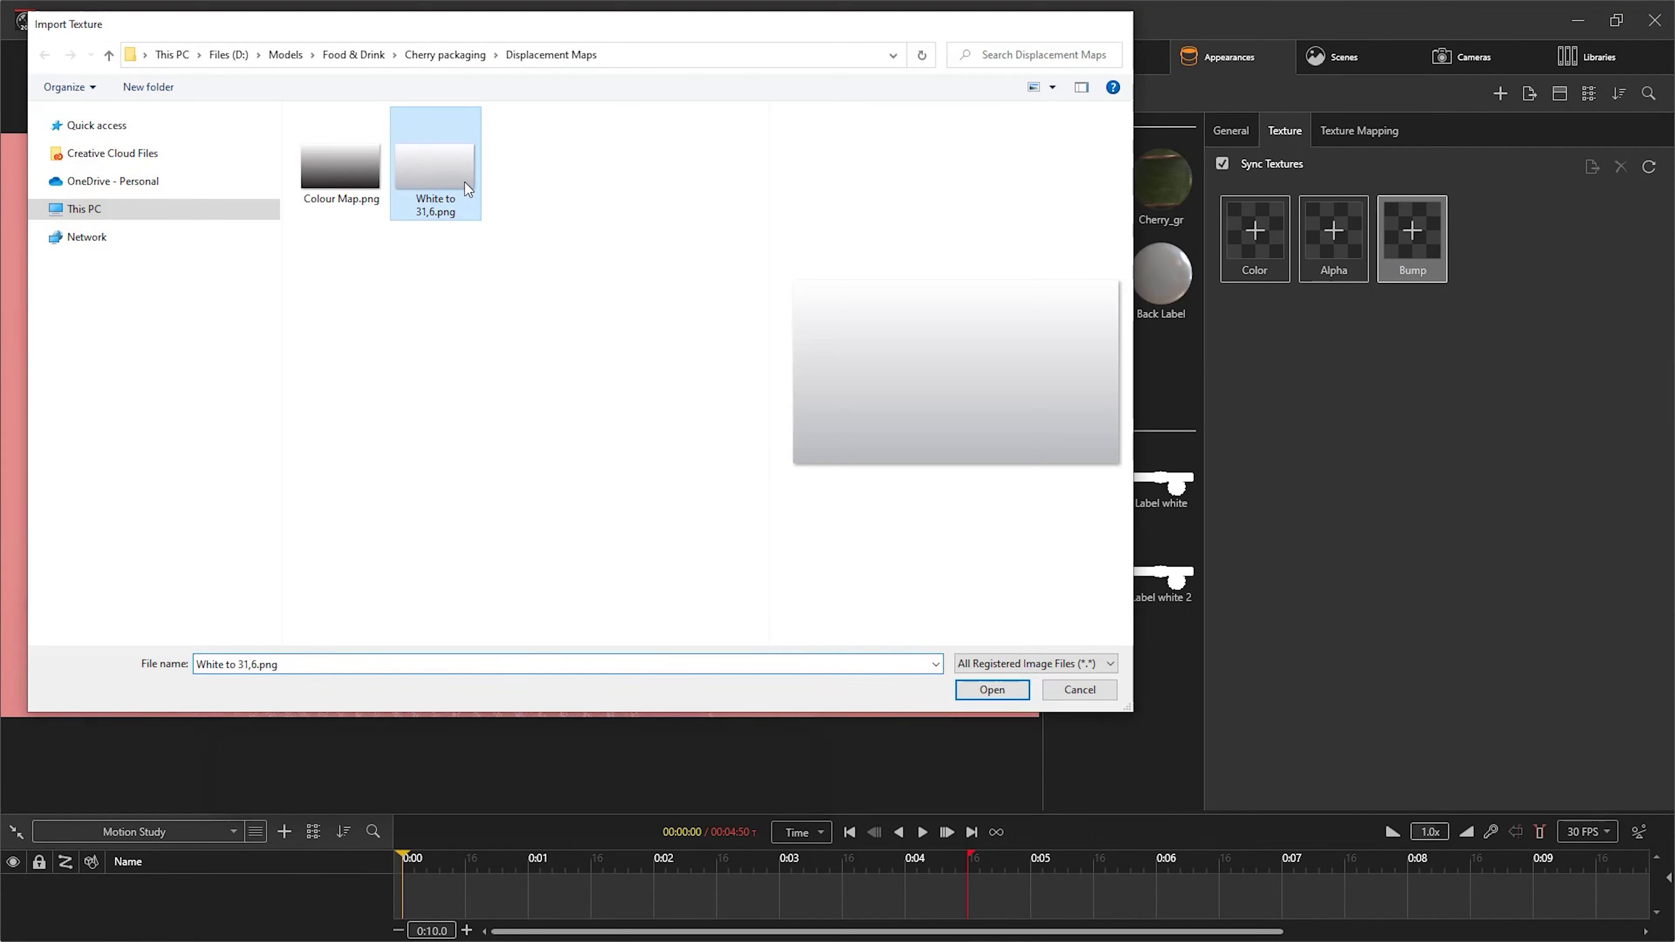
pyautogui.click(1237, 235)
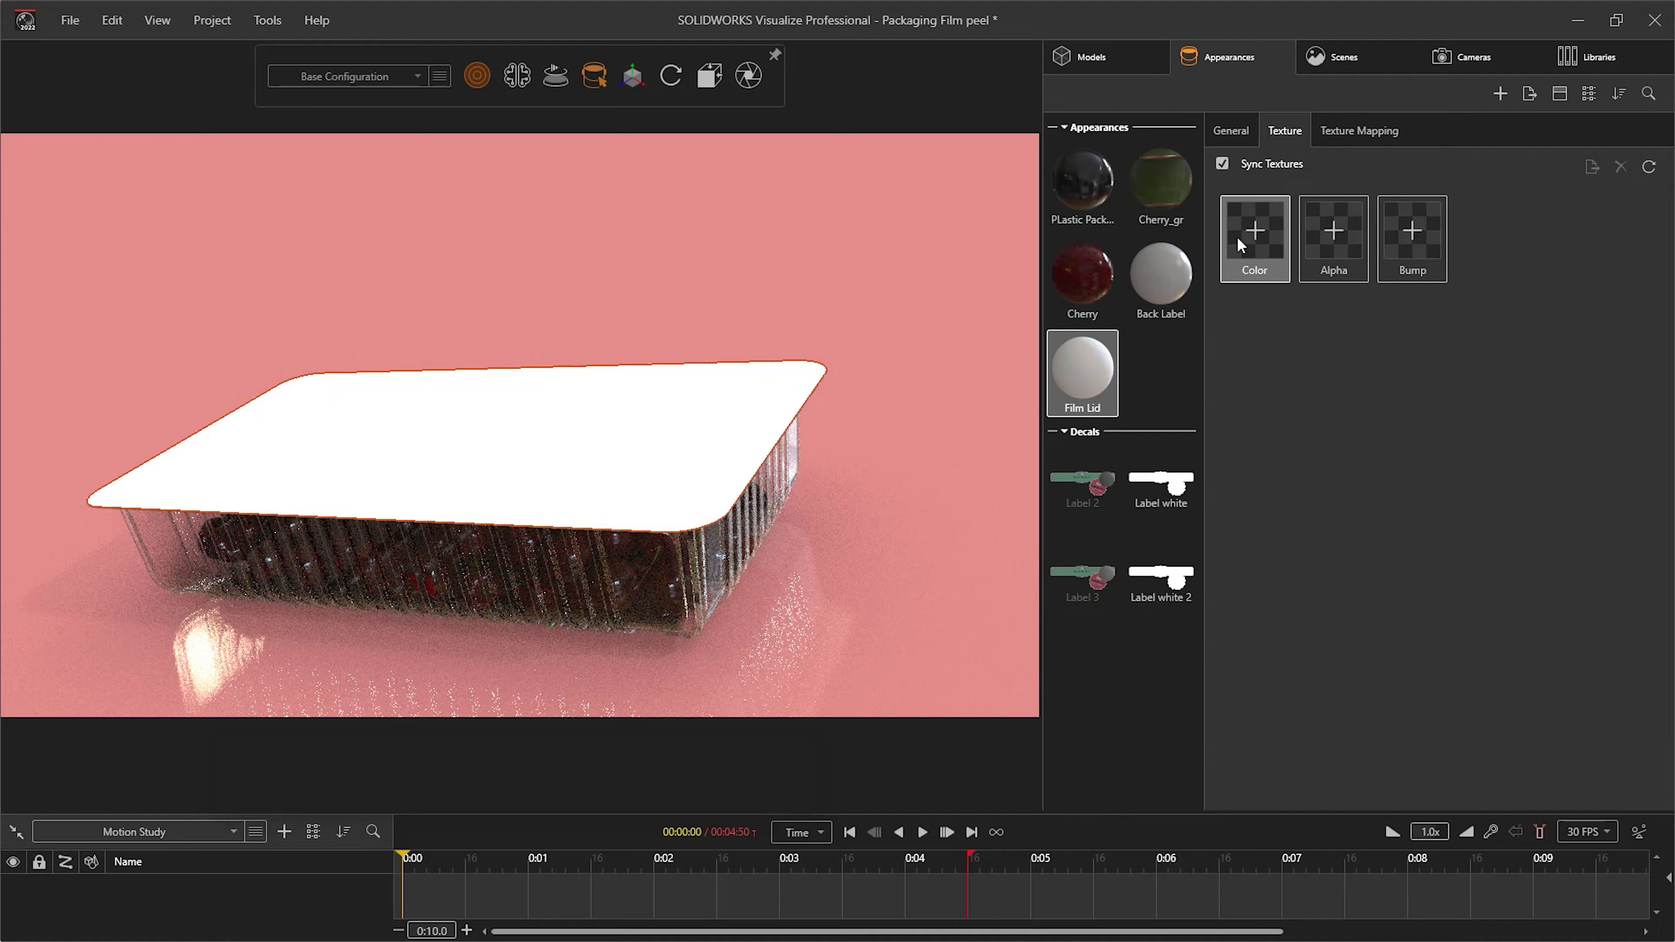
pyautogui.doubleClick(360, 173)
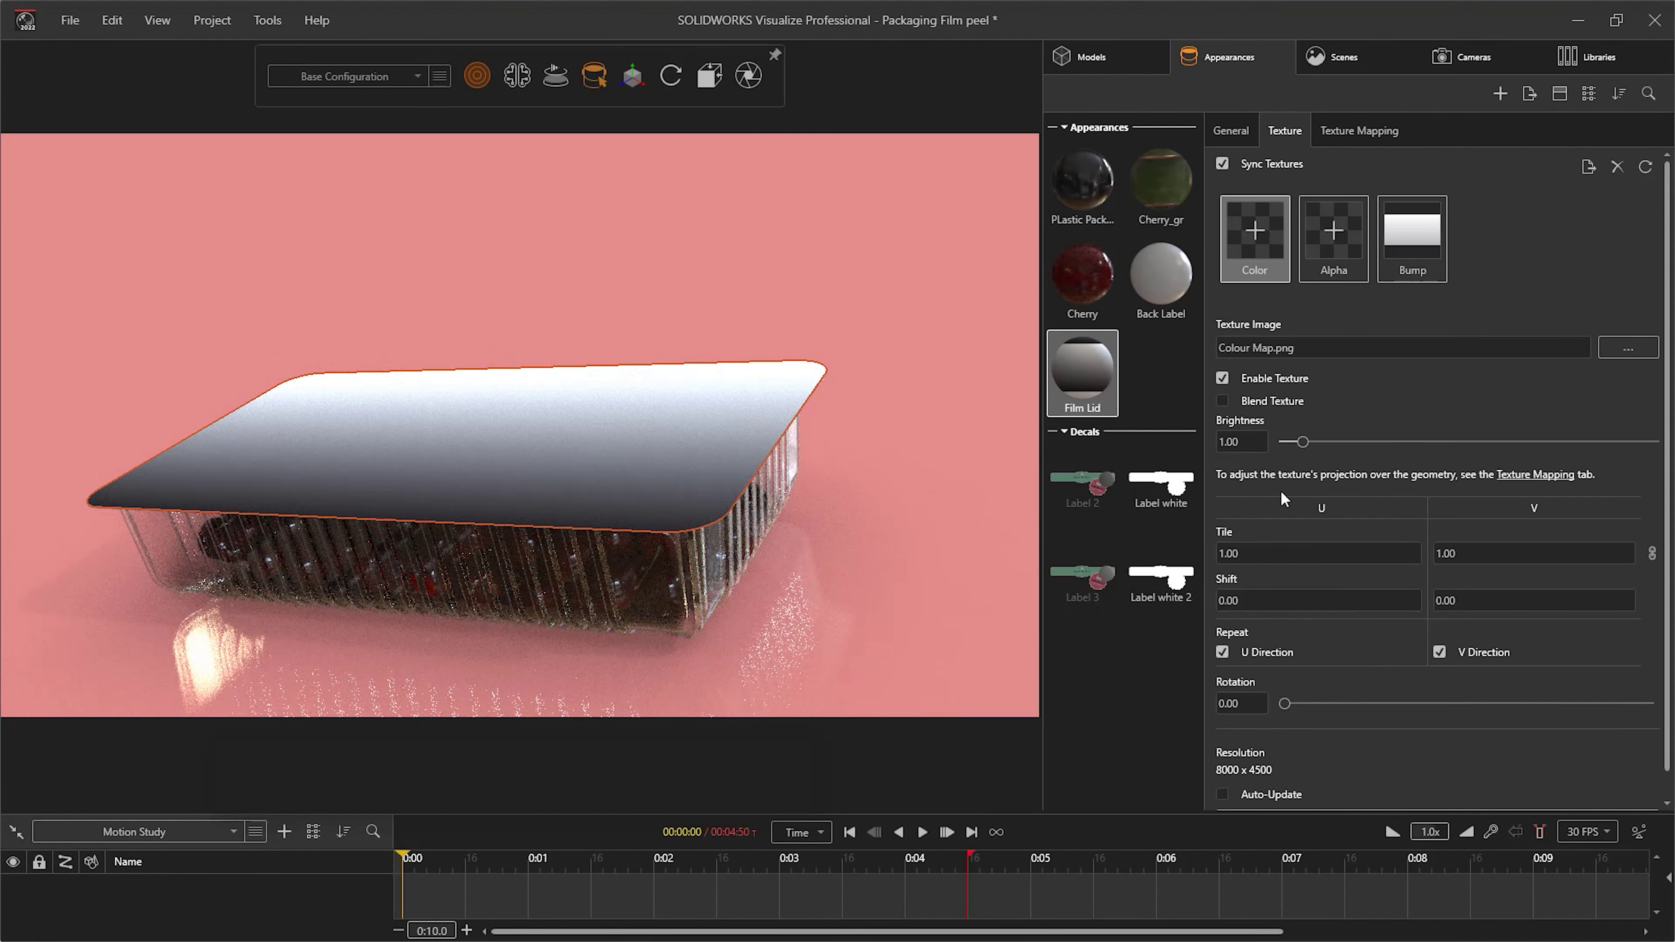
# Give the bump map depth 1.5, no U/V repeat, 225° rotation, V shift -1.62, Displacement type.
pyautogui.click(1411, 274)
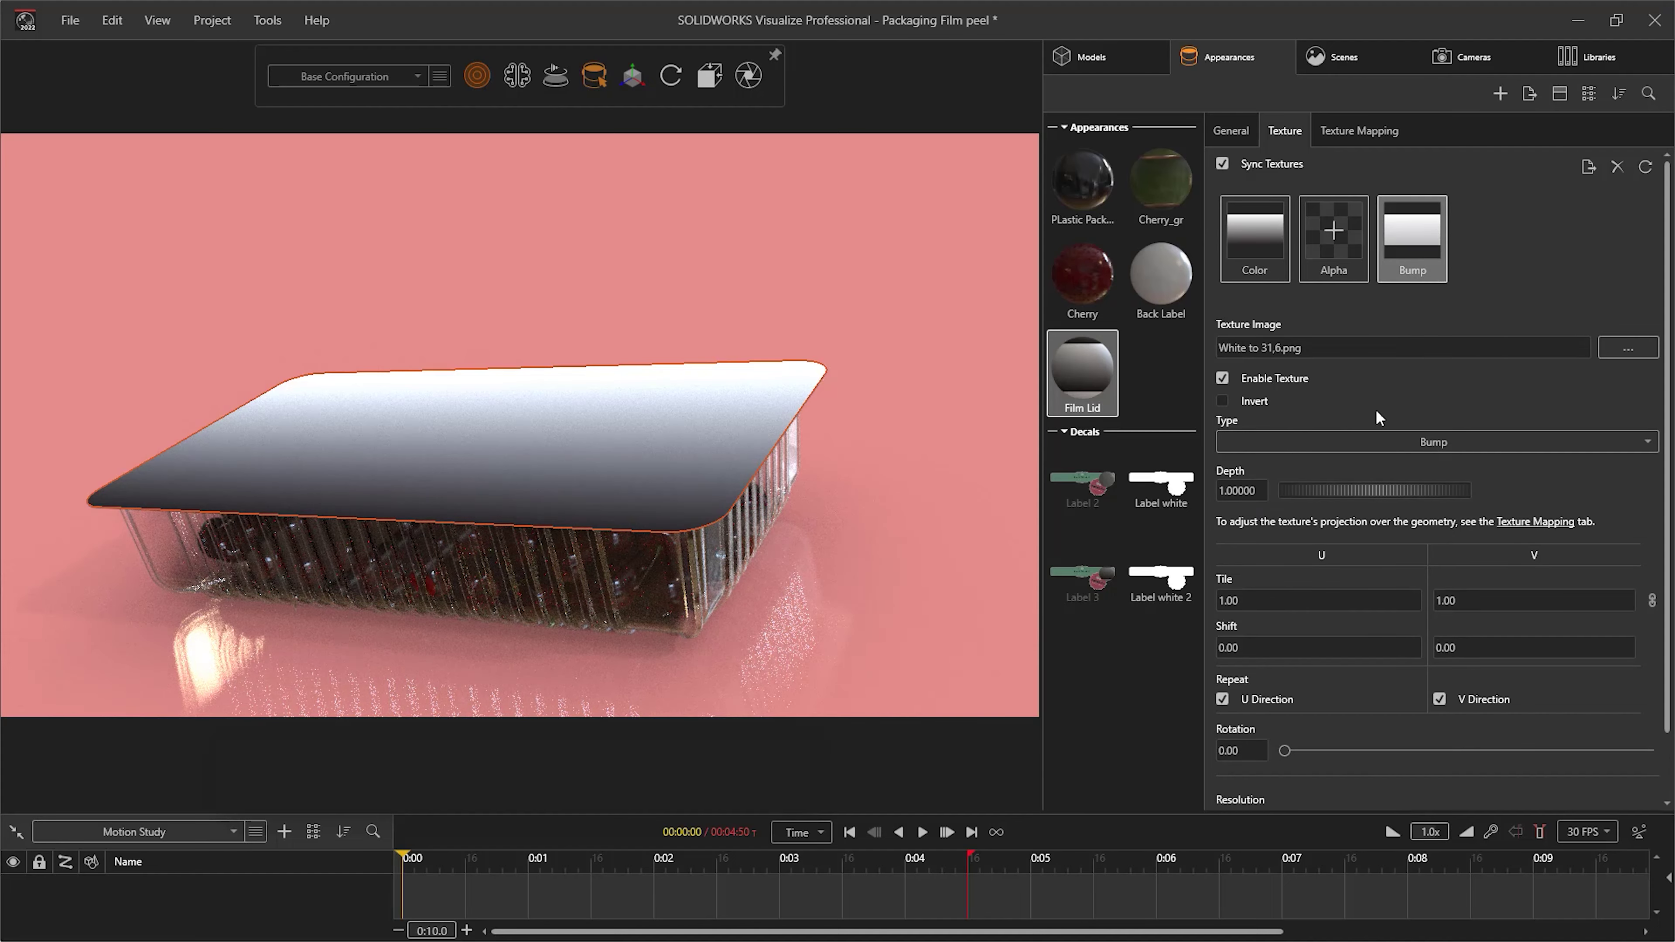
pyautogui.click(1237, 491)
pyautogui.click(1222, 699)
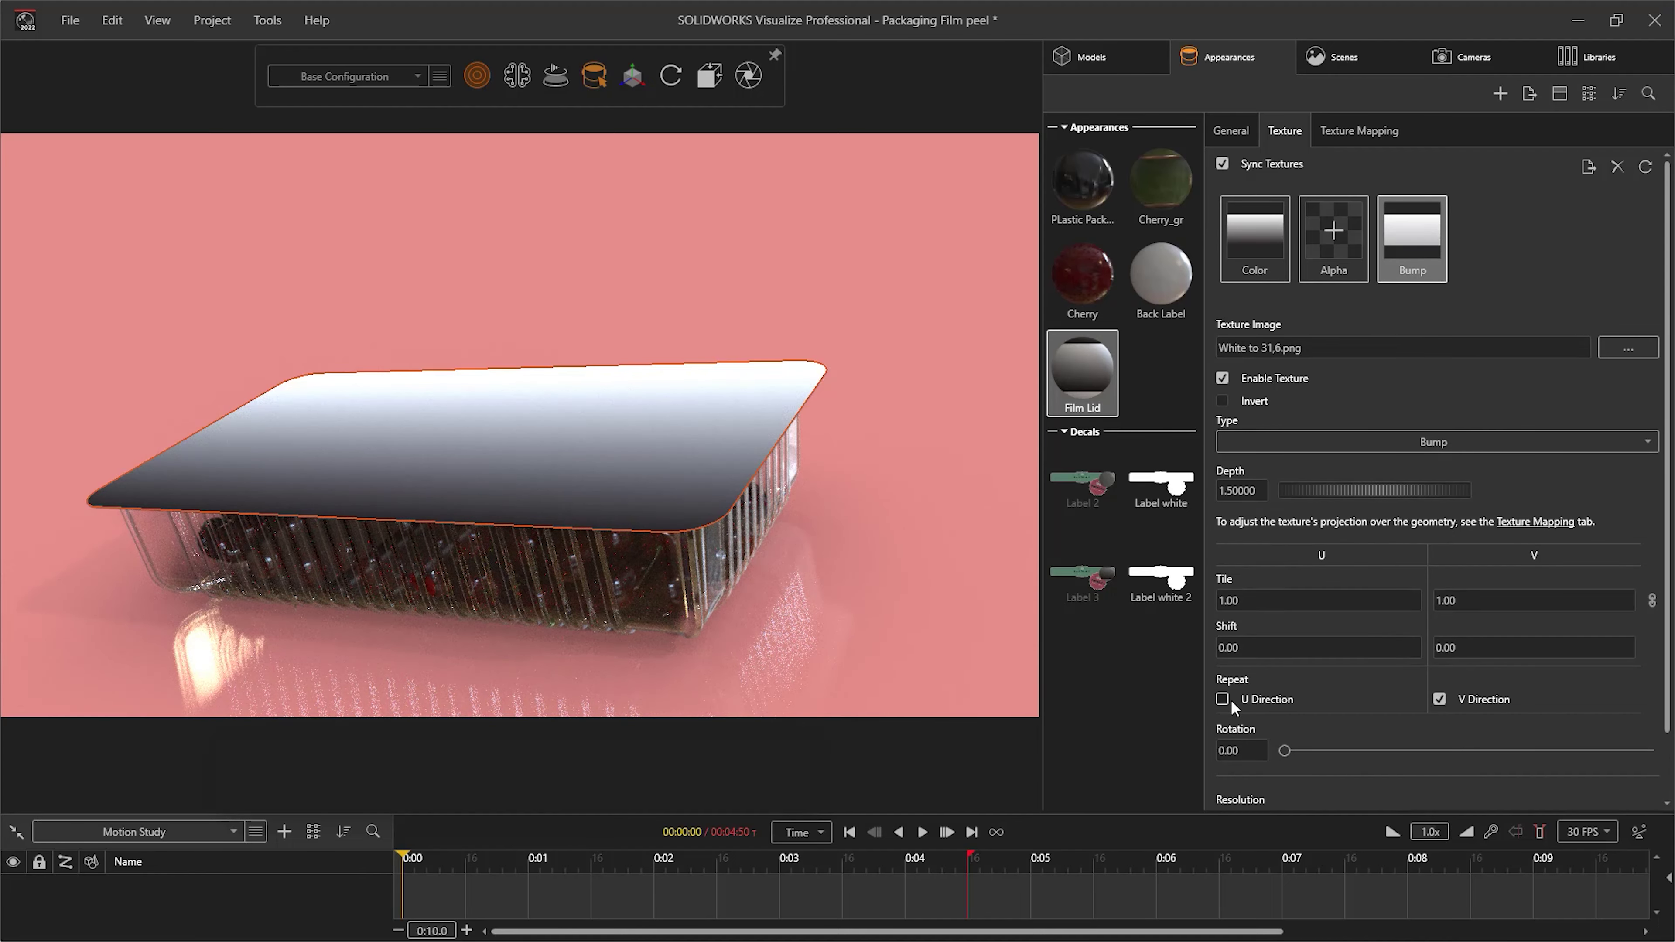
pyautogui.click(1440, 700)
pyautogui.click(1253, 751)
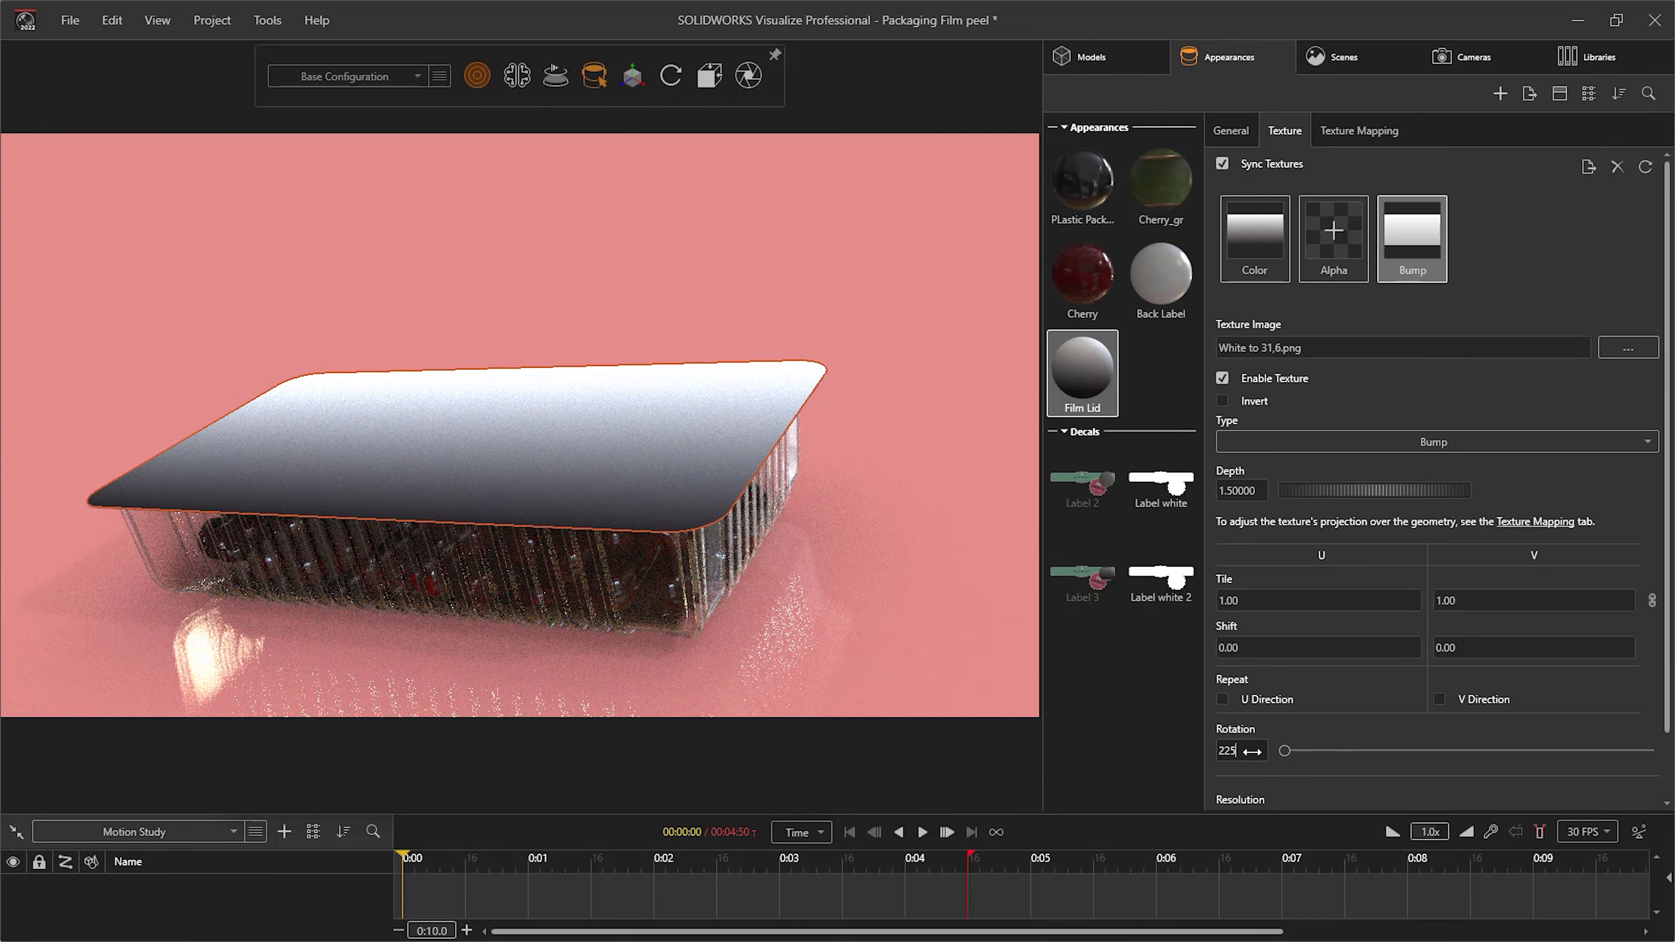
pyautogui.press('Return')
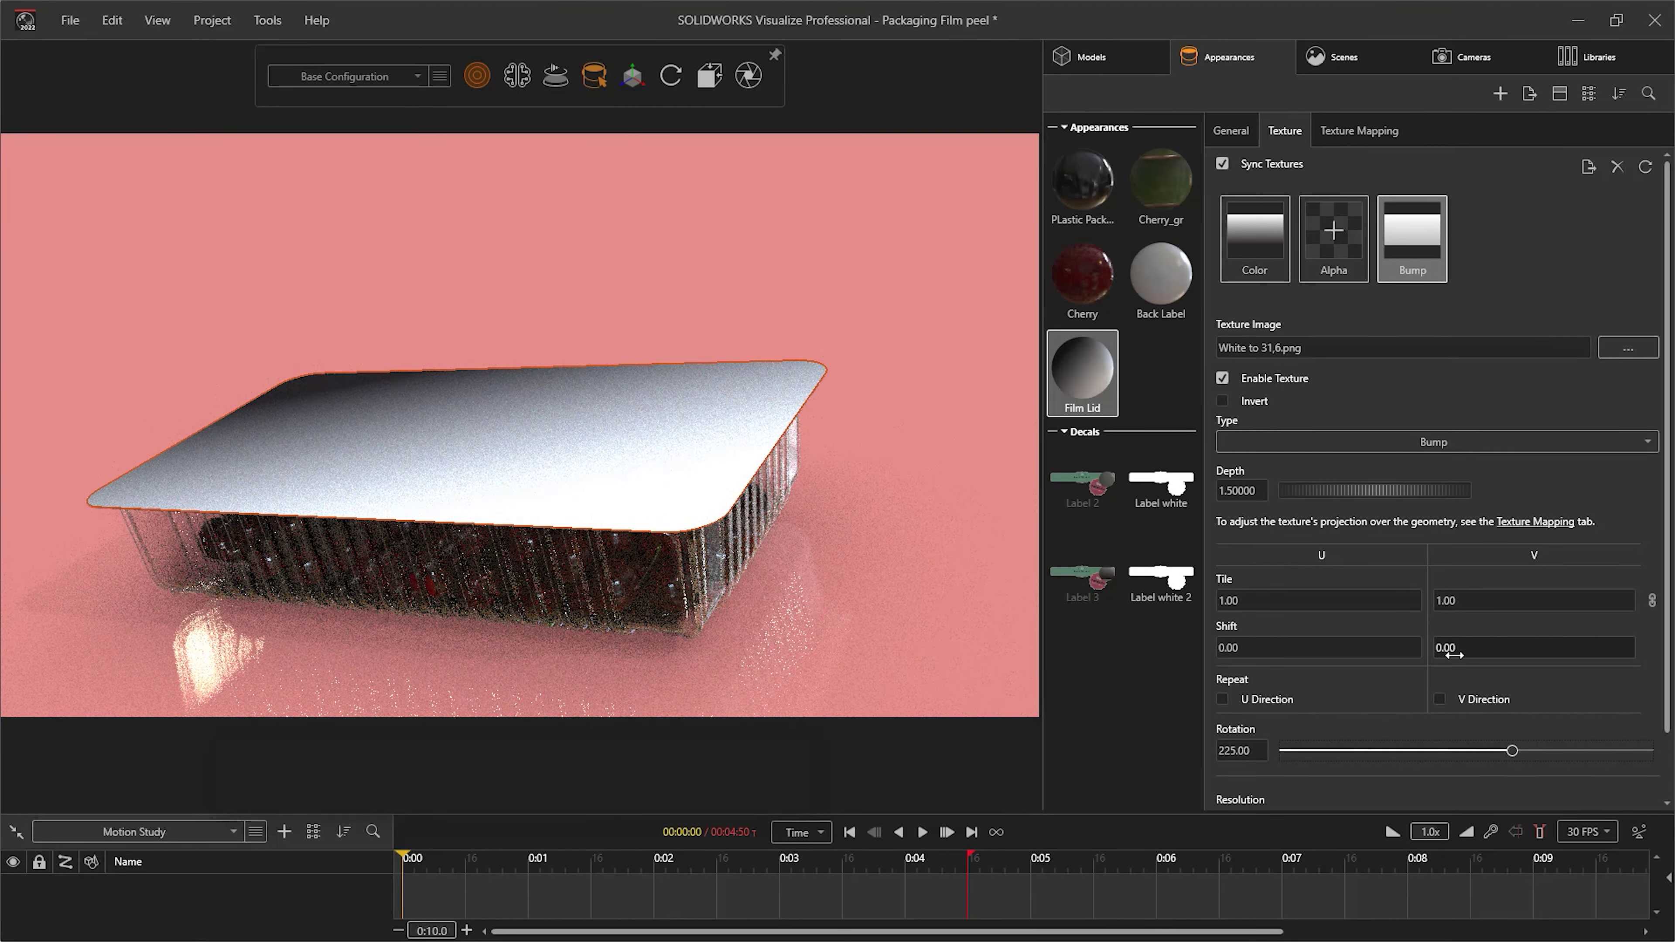
pyautogui.moveTo(1446, 653); pyautogui.dragTo(1316, 667)
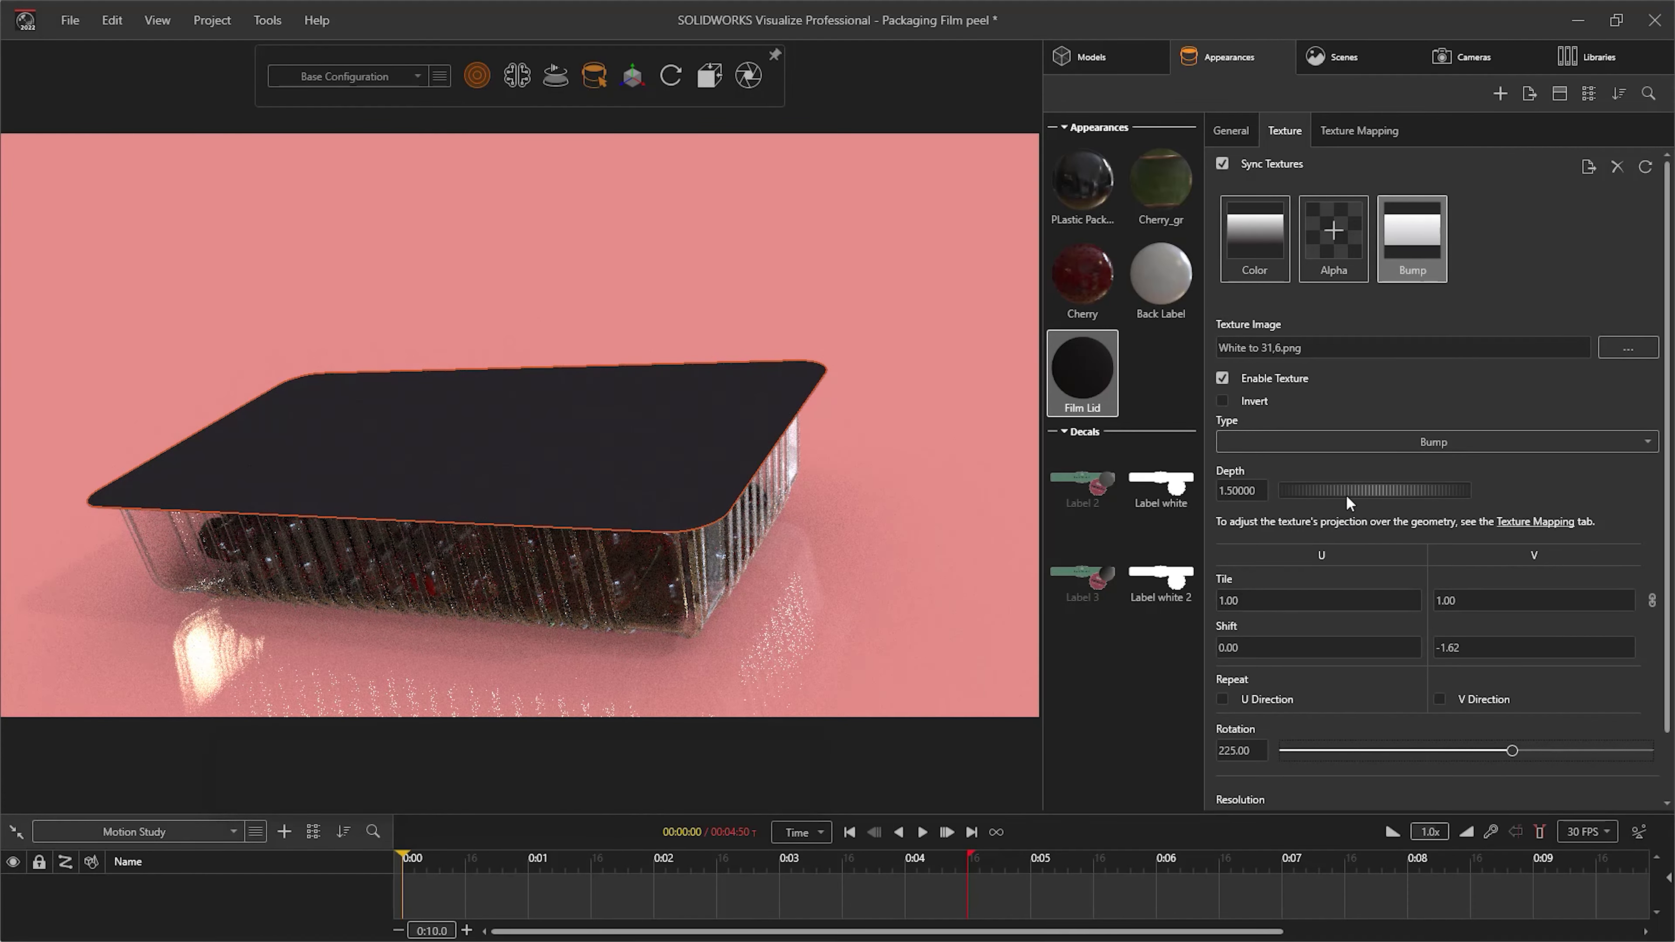
pyautogui.click(1338, 440)
pyautogui.click(1323, 509)
# Apply a displacement density of 80 to the Film Lid geometry.
pyautogui.click(1376, 134)
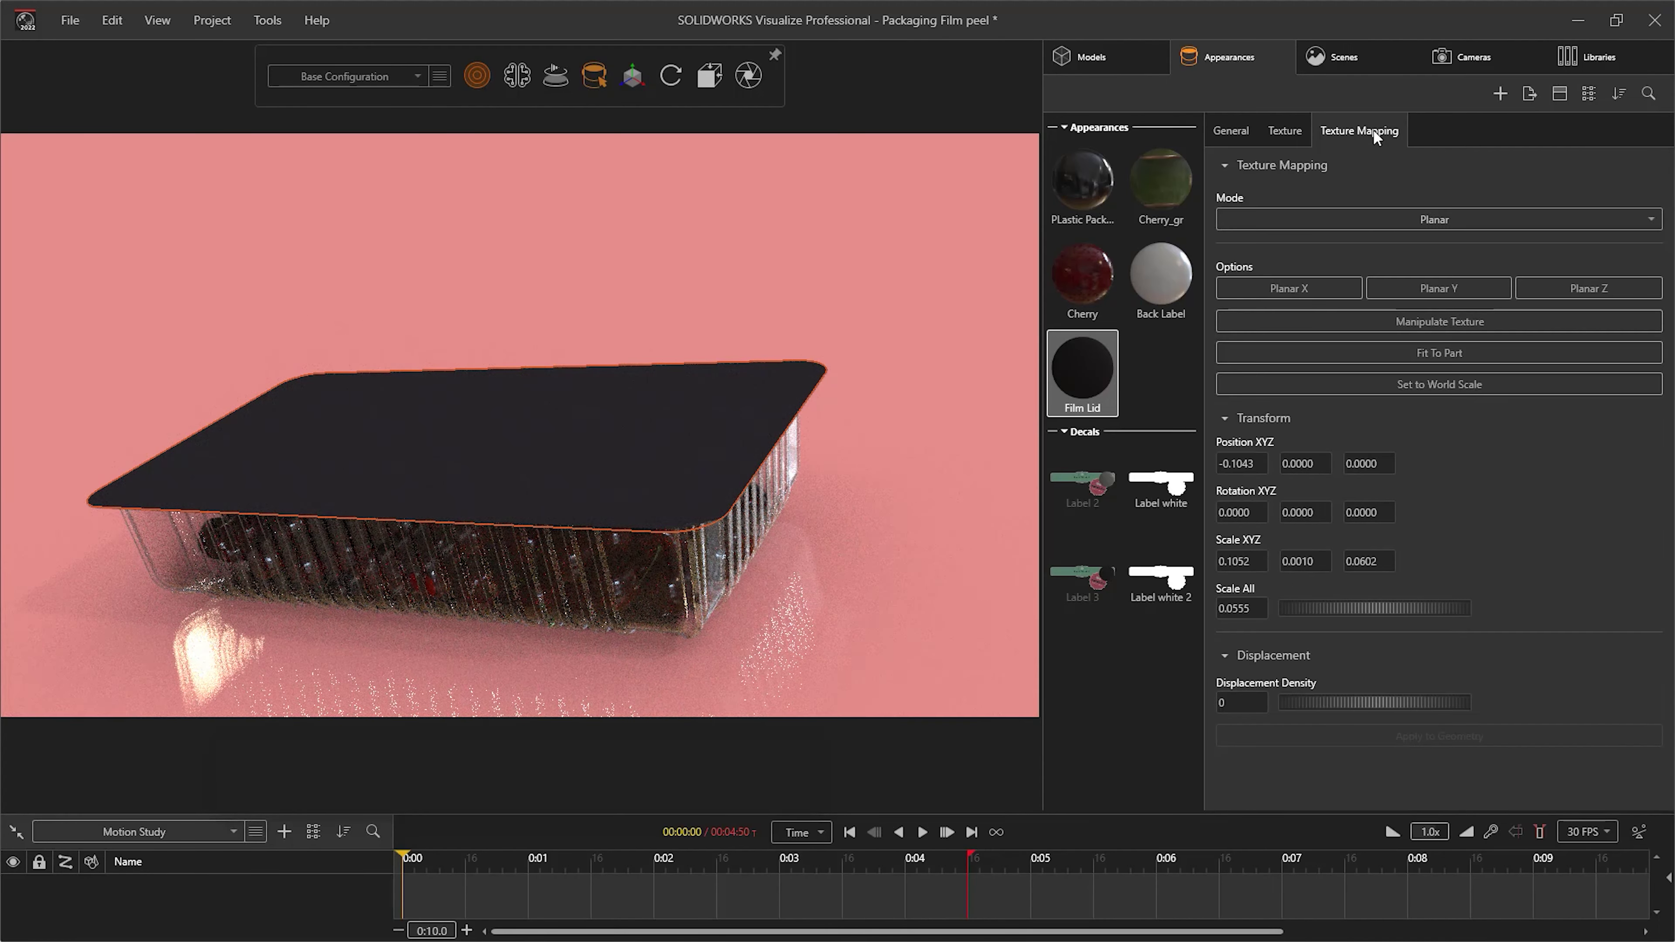
pyautogui.click(1260, 693)
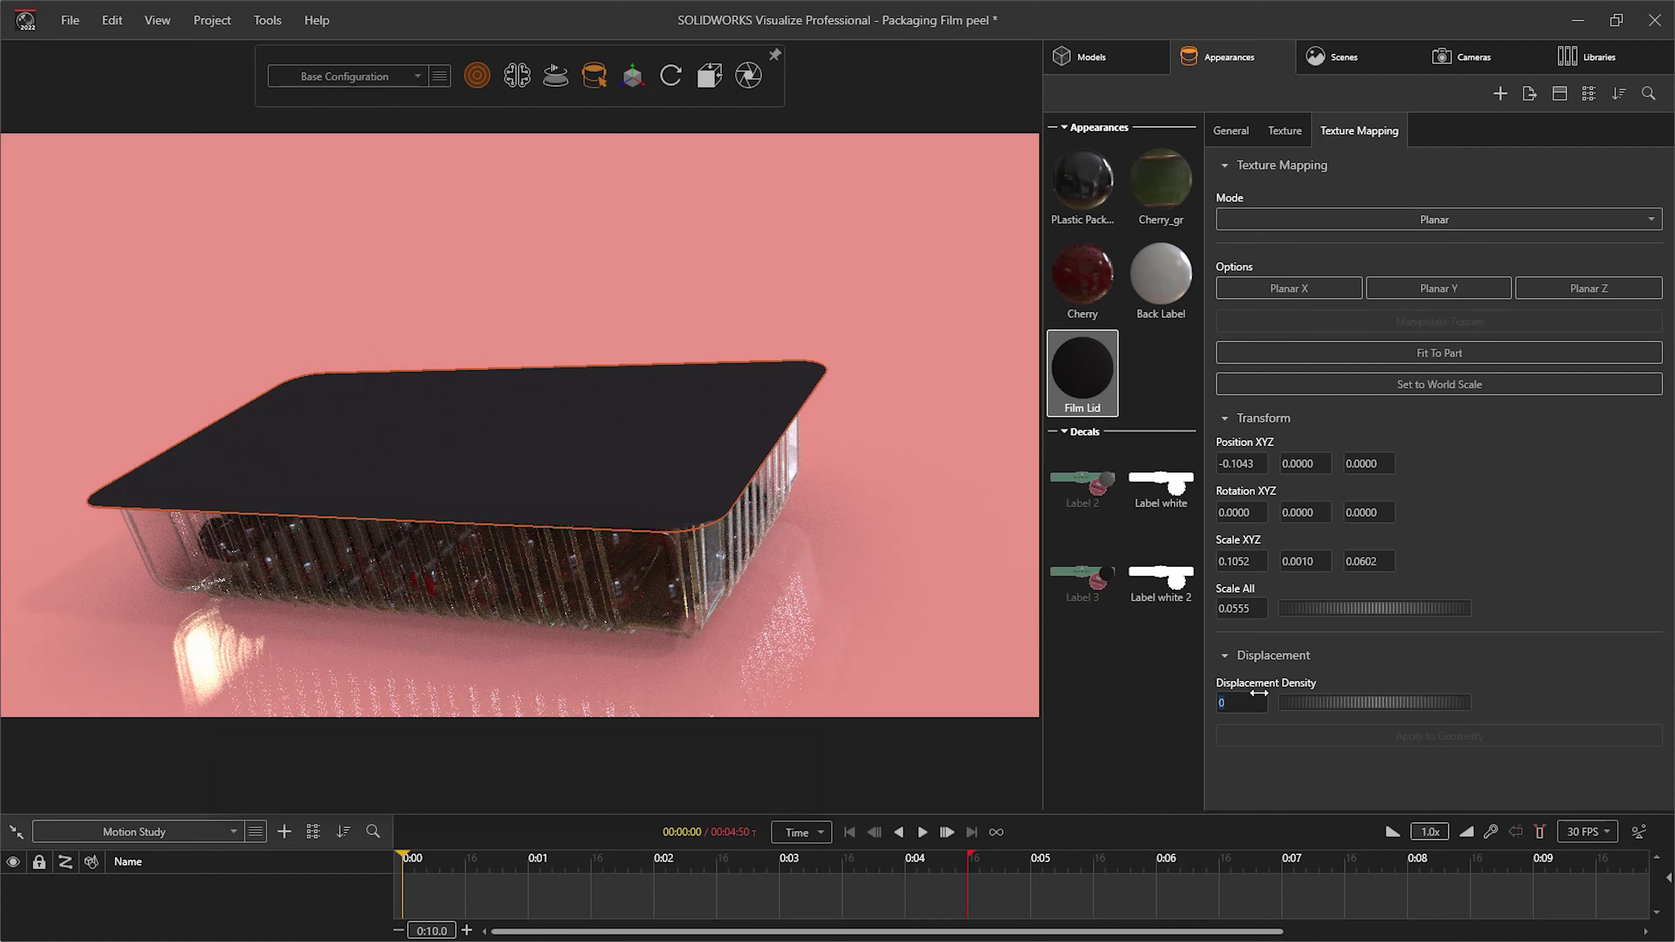
pyautogui.write('80')
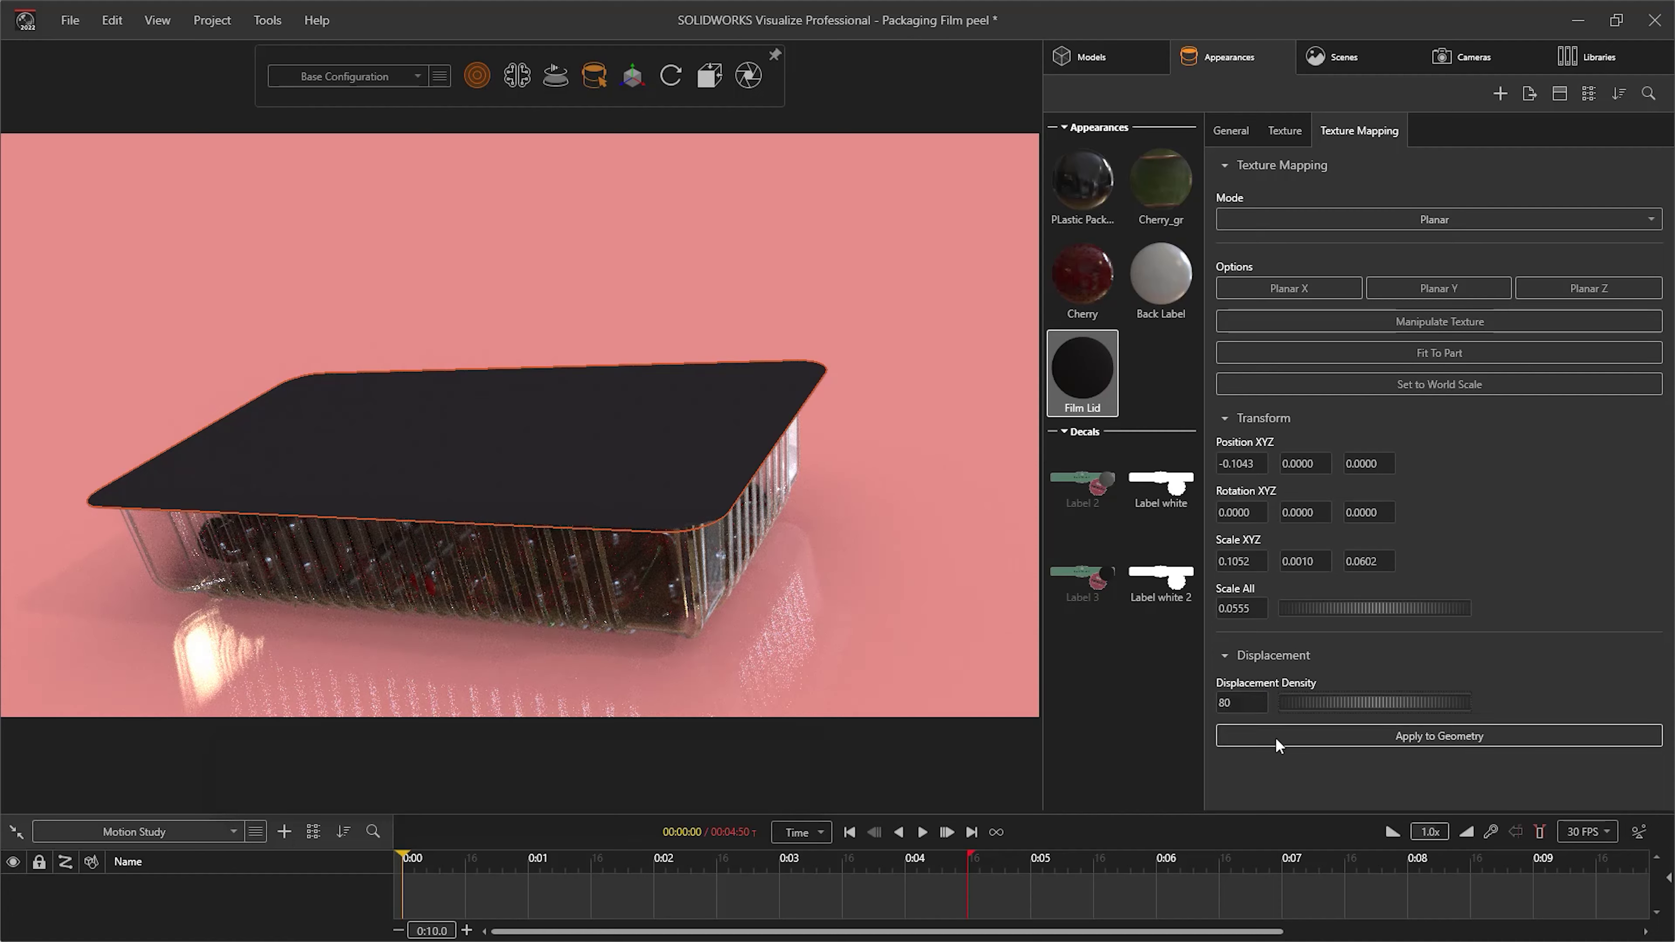
pyautogui.click(1275, 738)
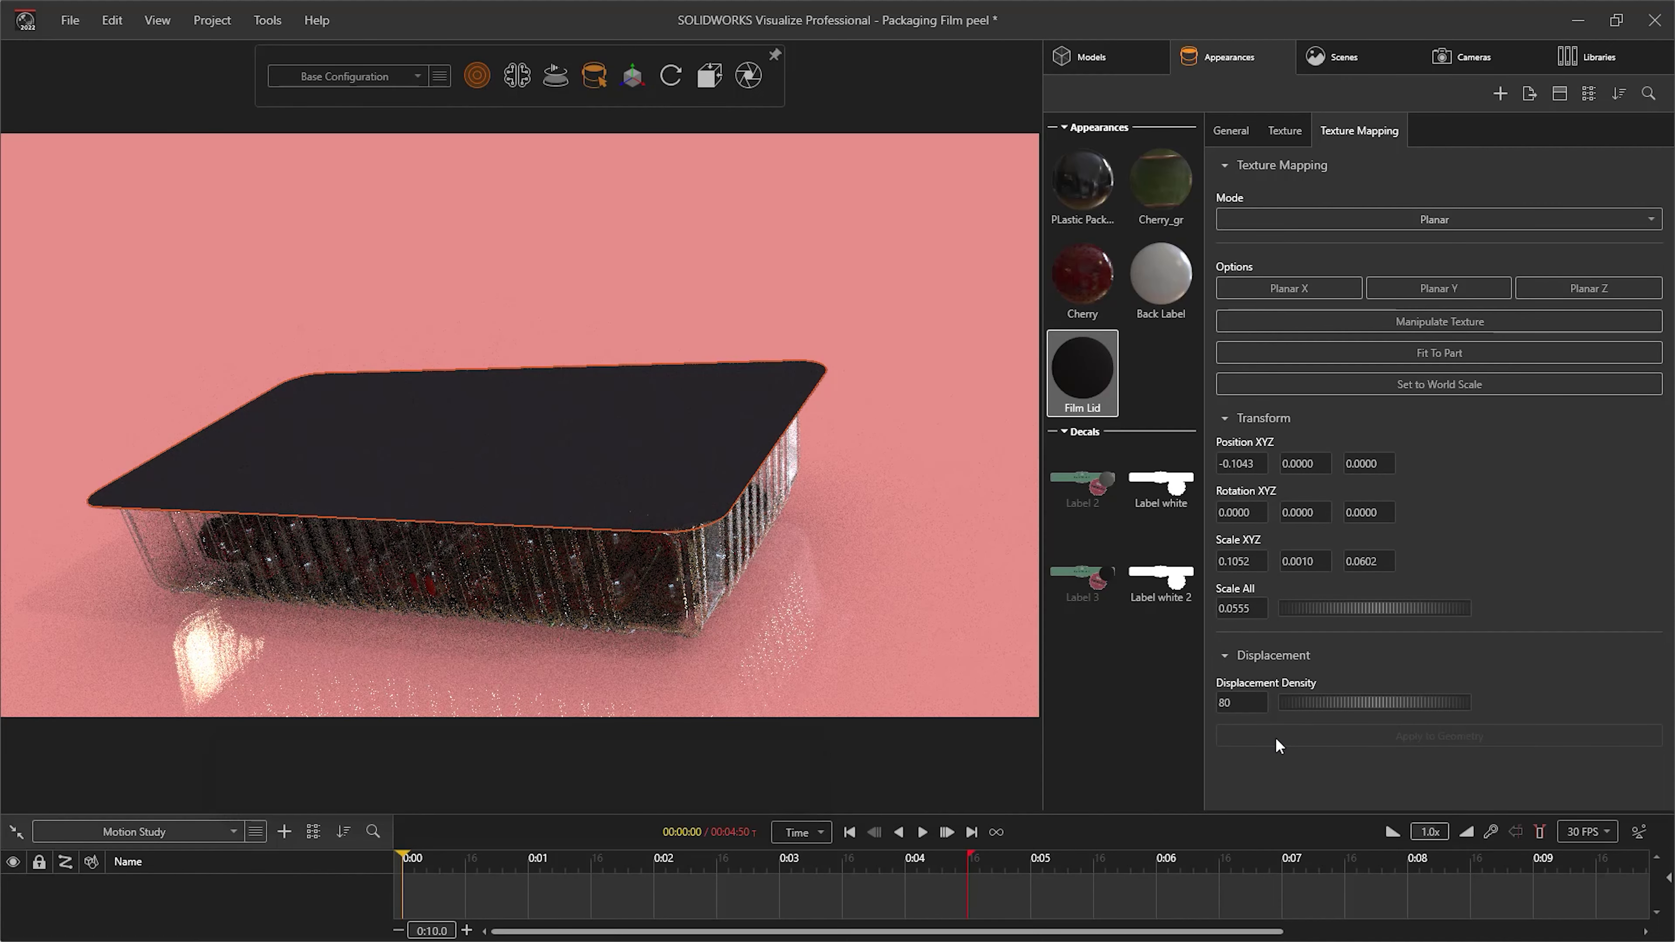
# Keyframe a V shift at 0:04 to peel the lid, disable its colour texture, and make it Thin Film.
pyautogui.click(1283, 131)
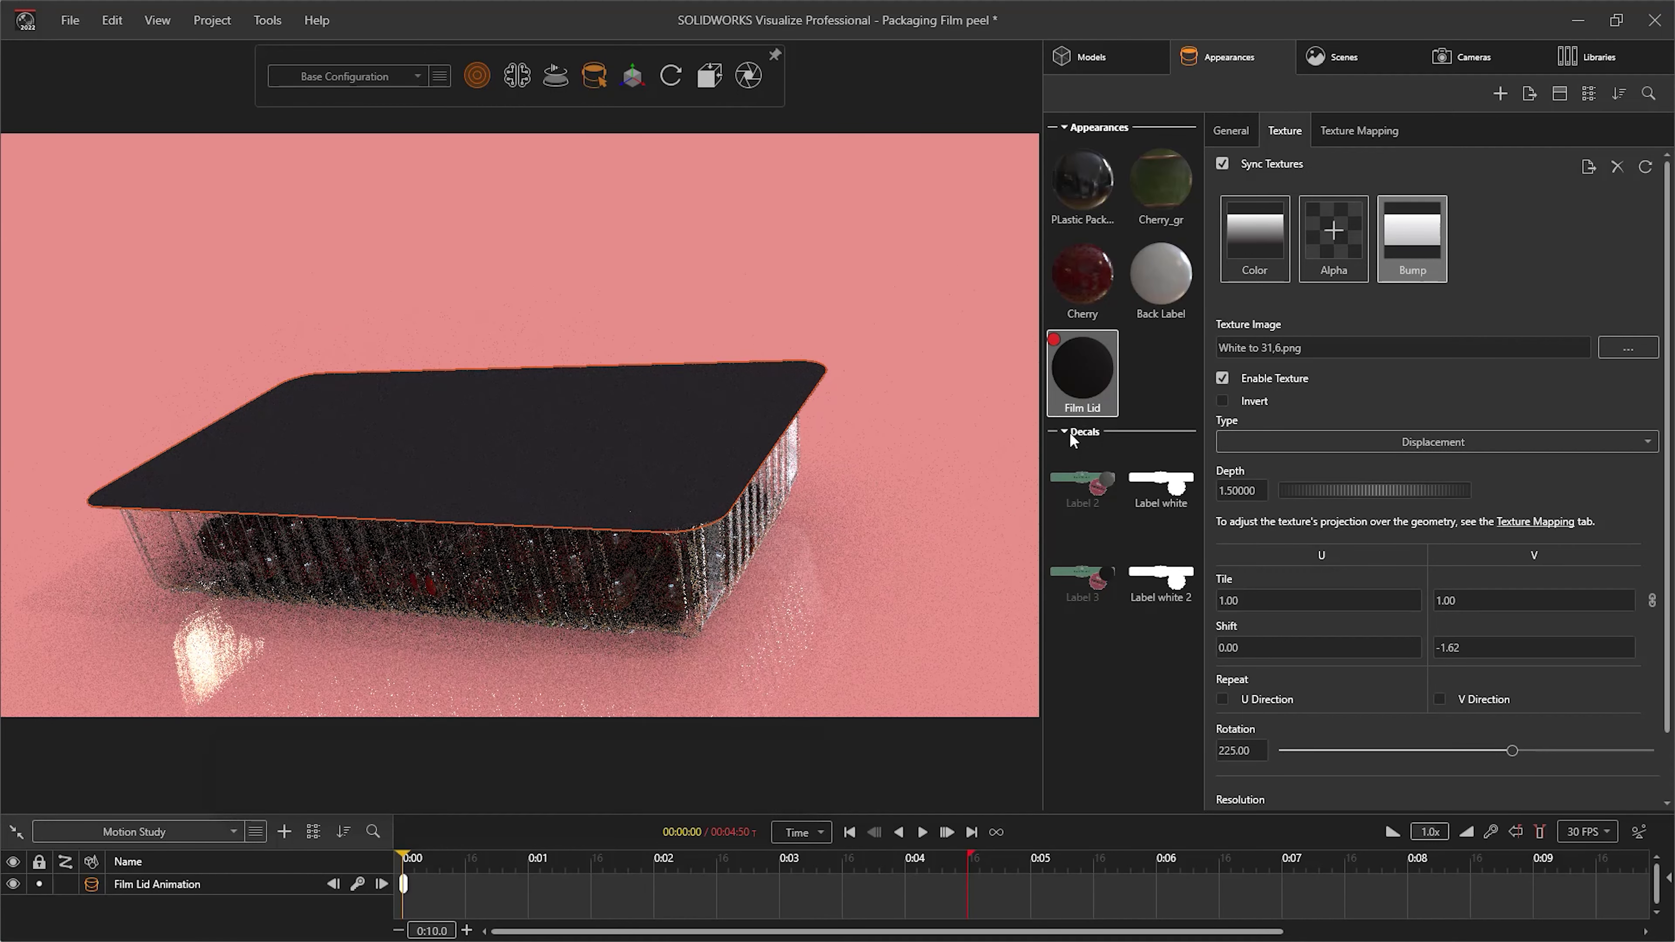
pyautogui.click(910, 875)
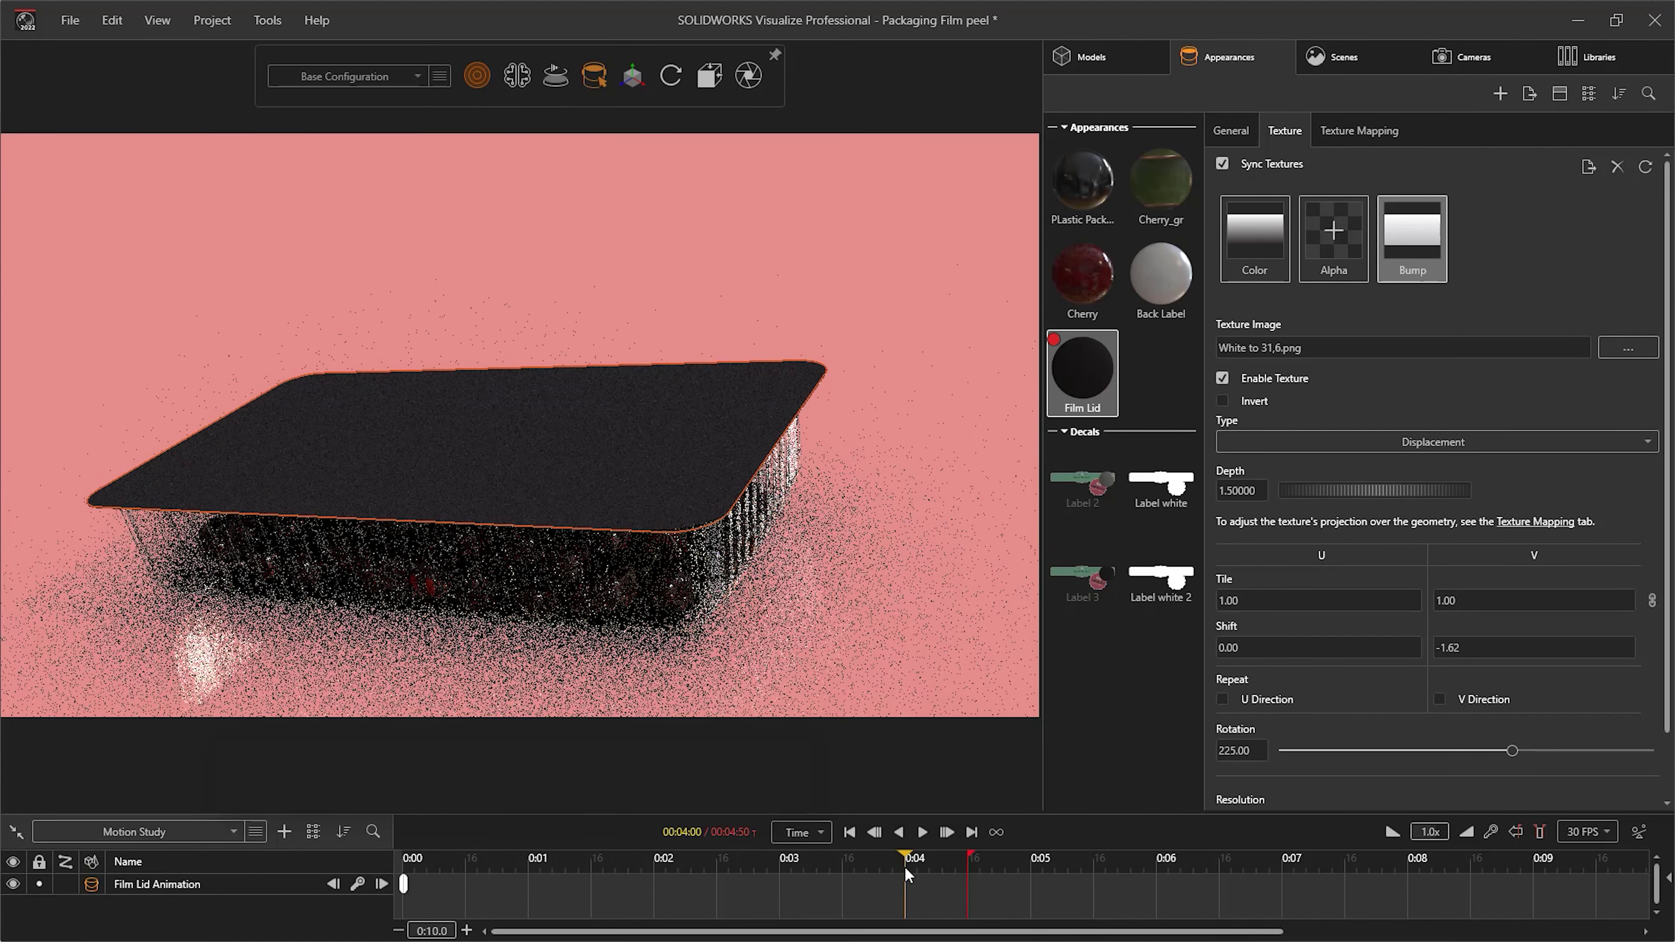
pyautogui.moveTo(1431, 649); pyautogui.dragTo(1658, 648)
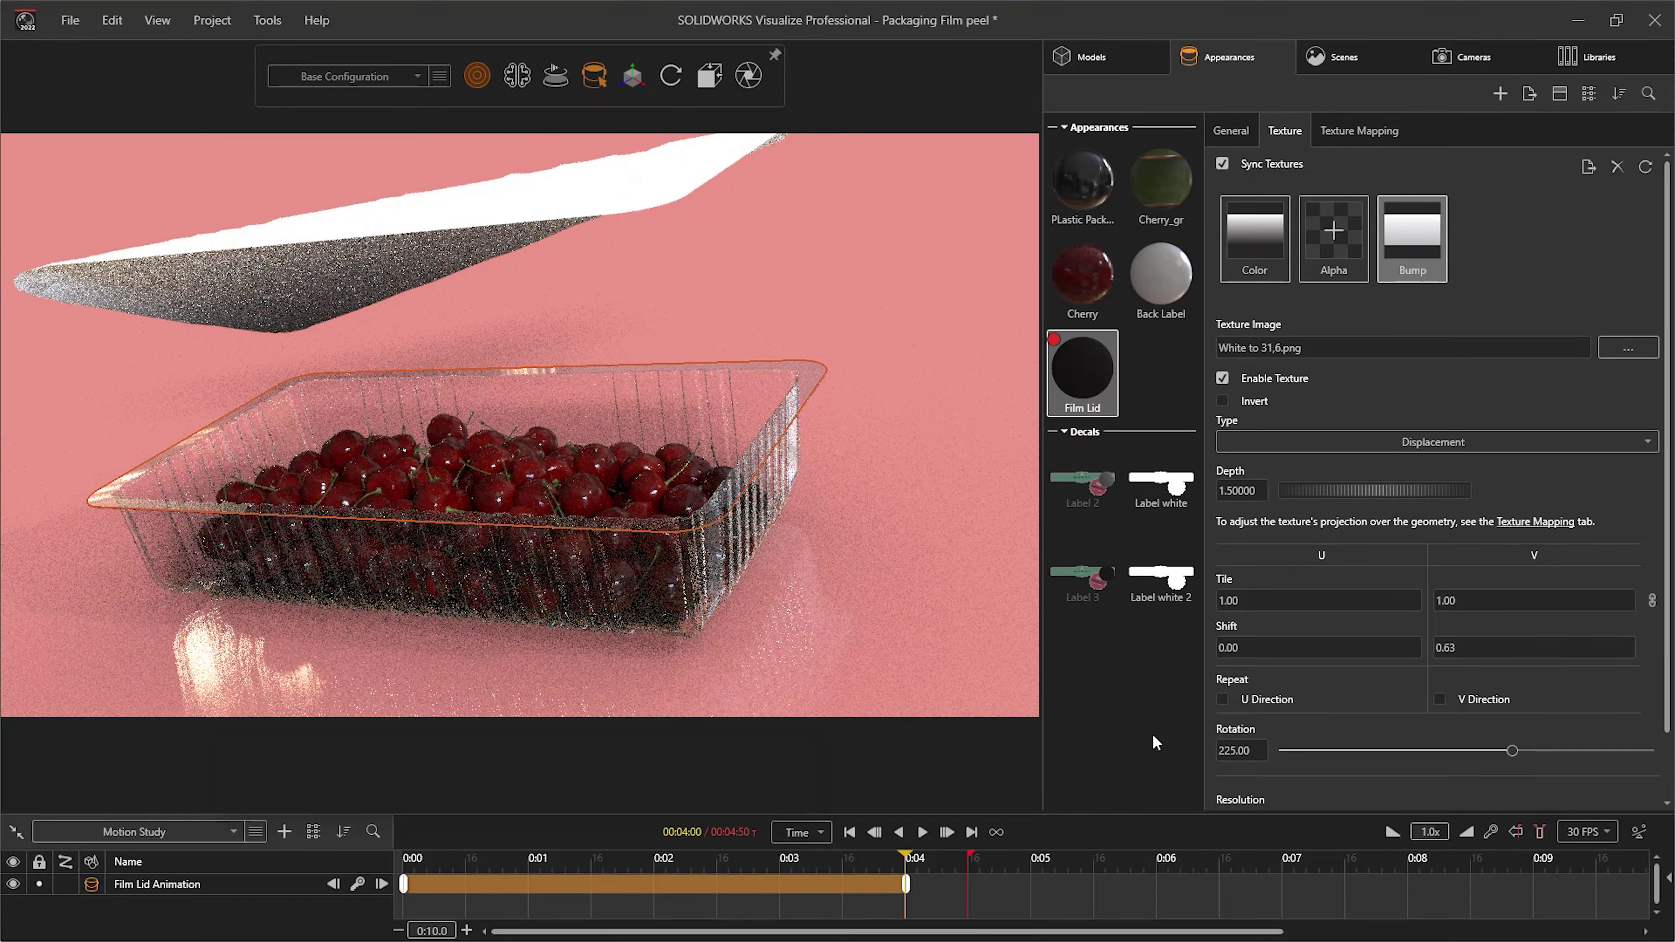
pyautogui.click(1254, 238)
pyautogui.click(1252, 381)
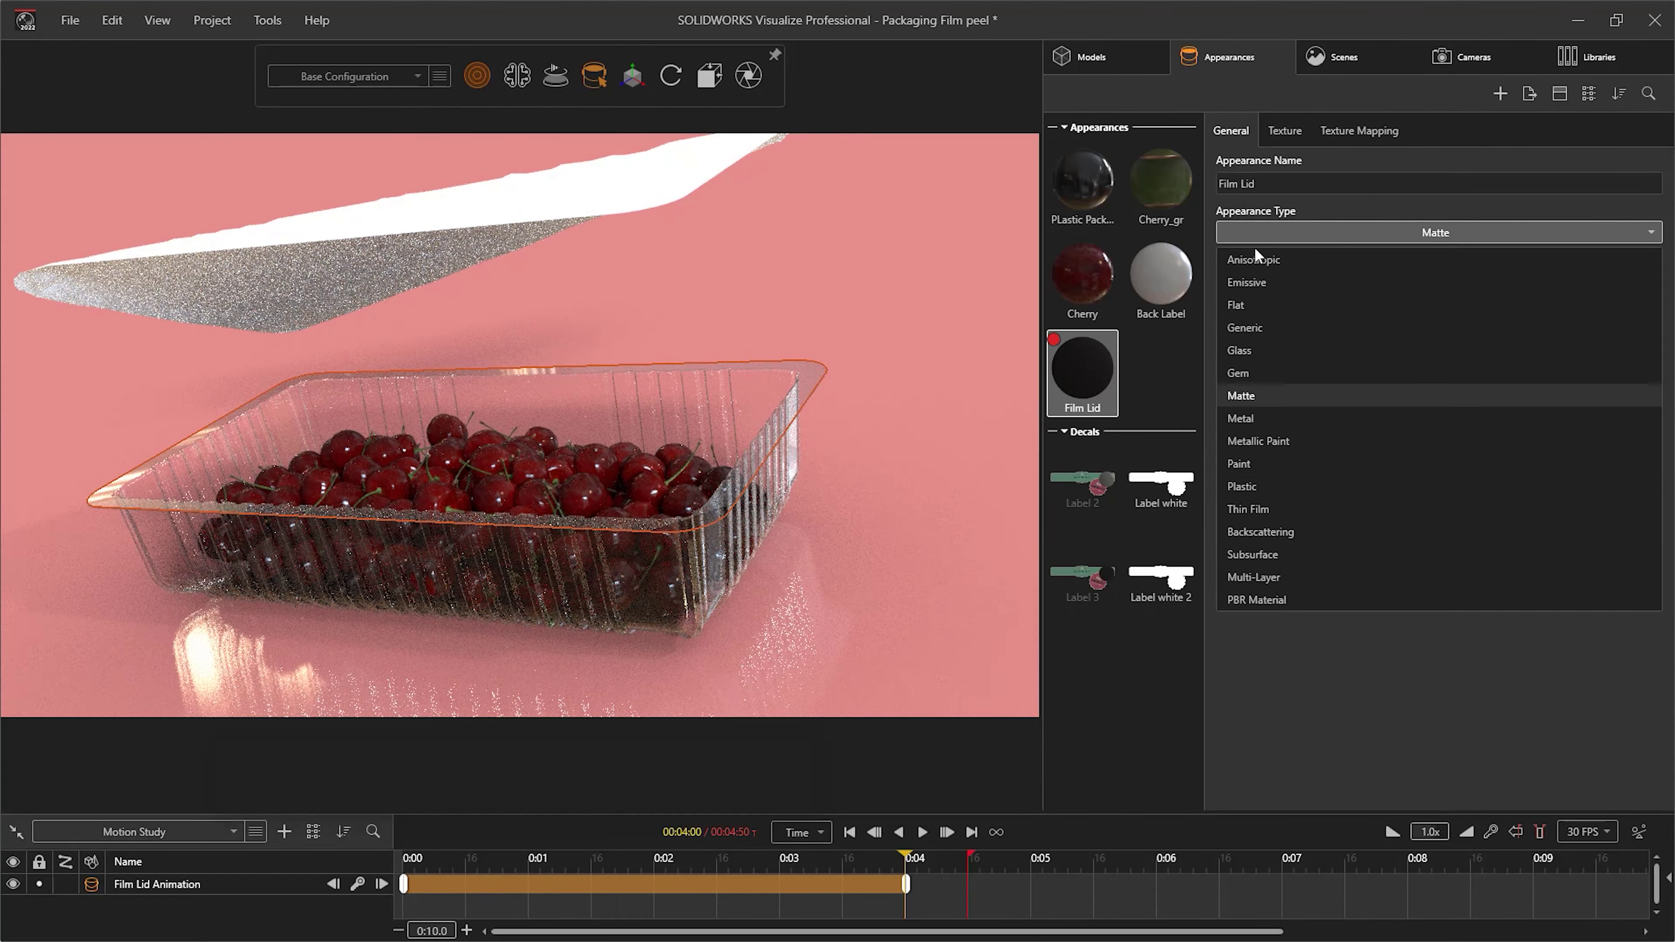
pyautogui.click(1248, 508)
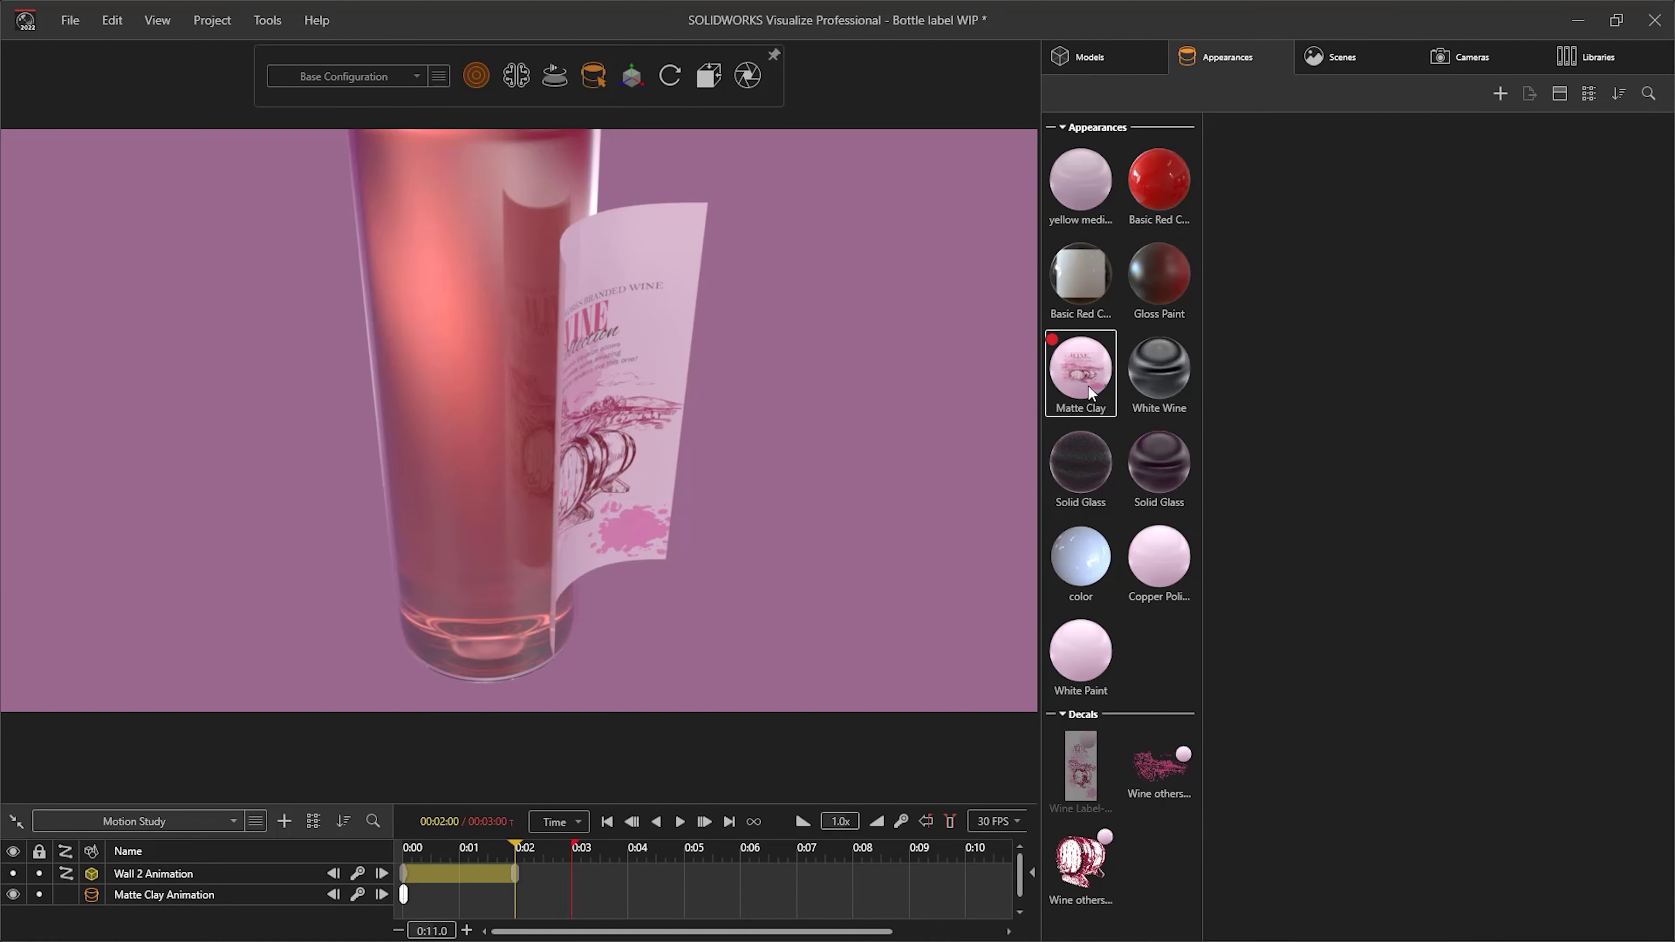
# Invert the Matte Clay displacement map, deselect the label, and rewind the animation to the start.
pyautogui.click(1088, 384)
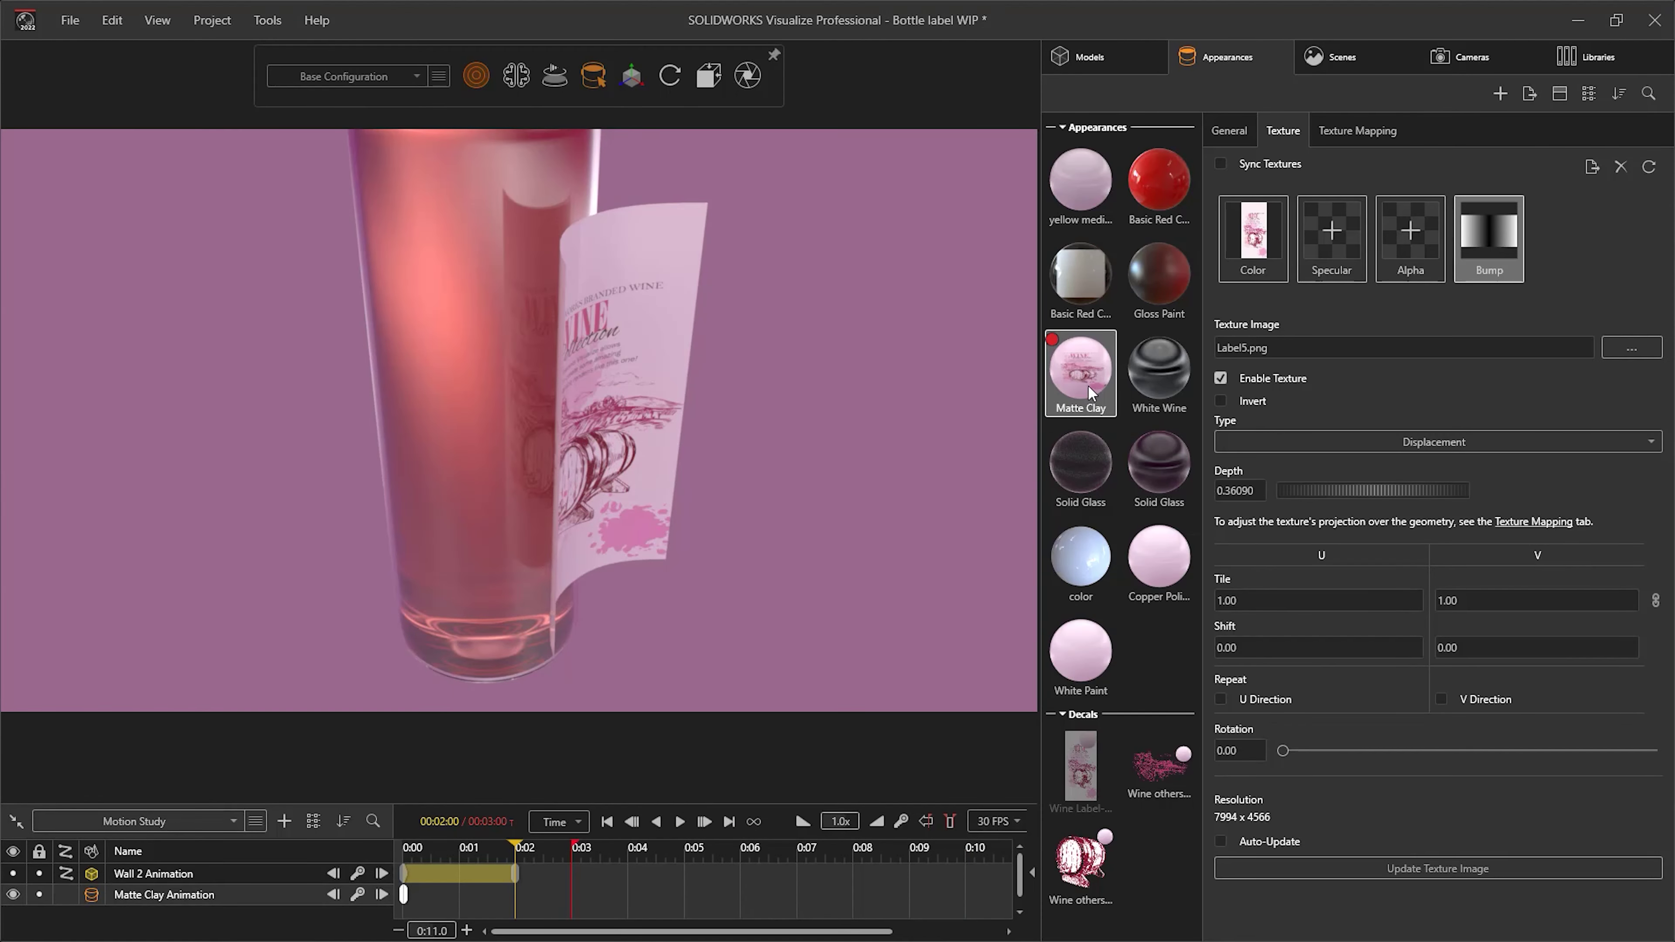
pyautogui.click(1220, 402)
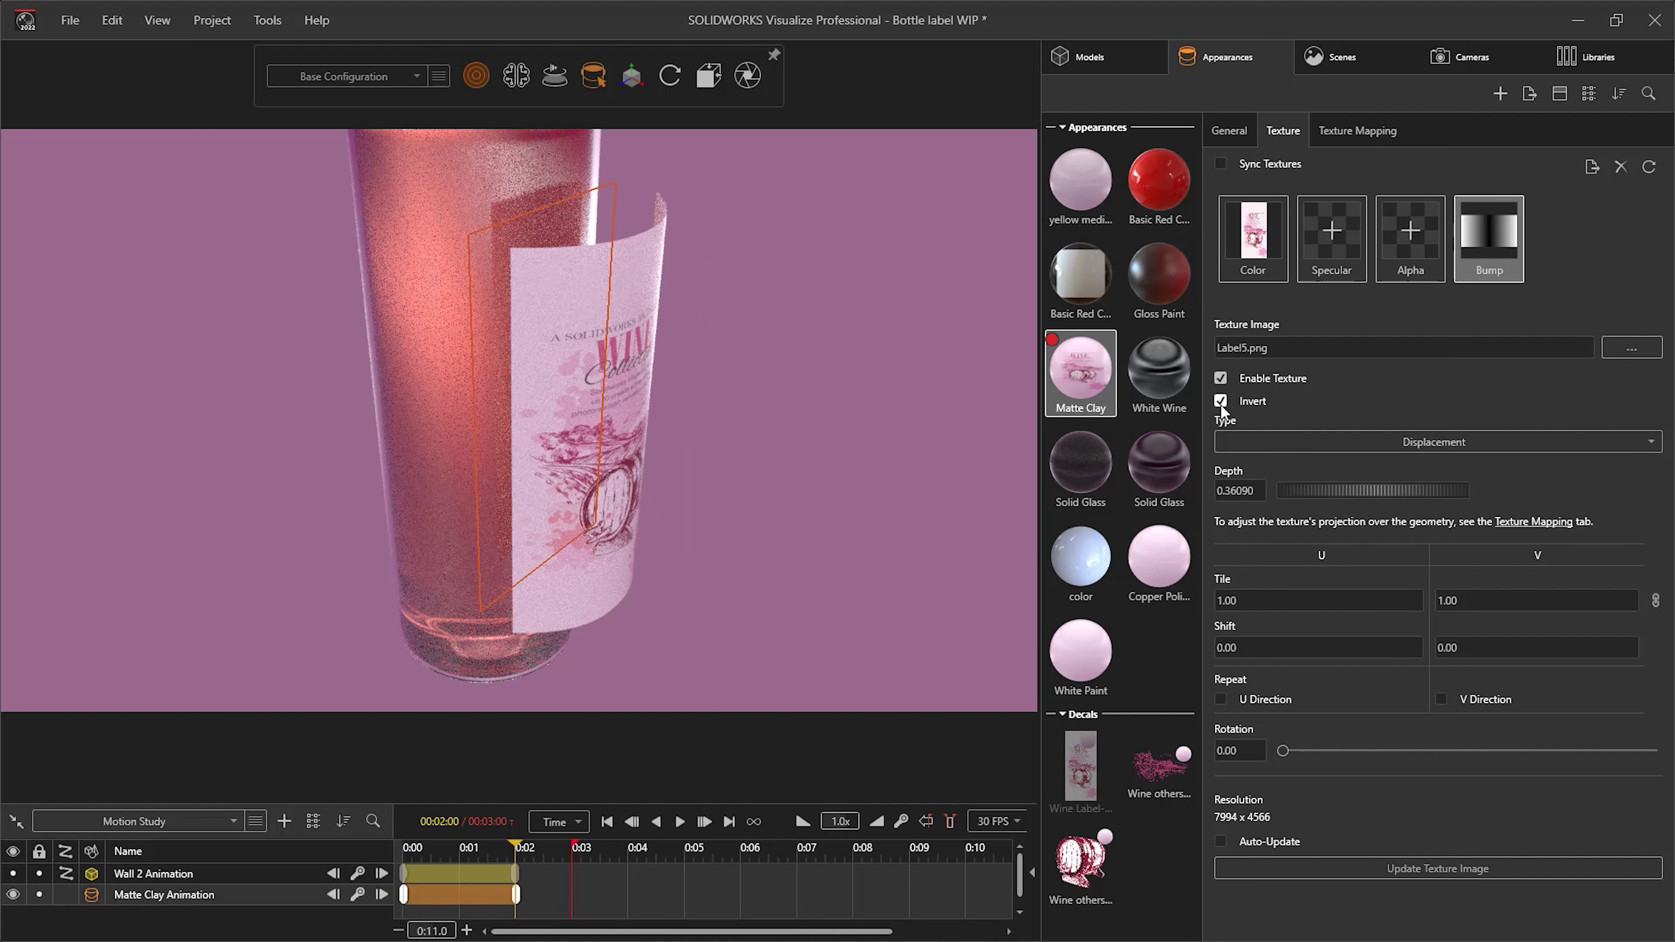
pyautogui.click(920, 472)
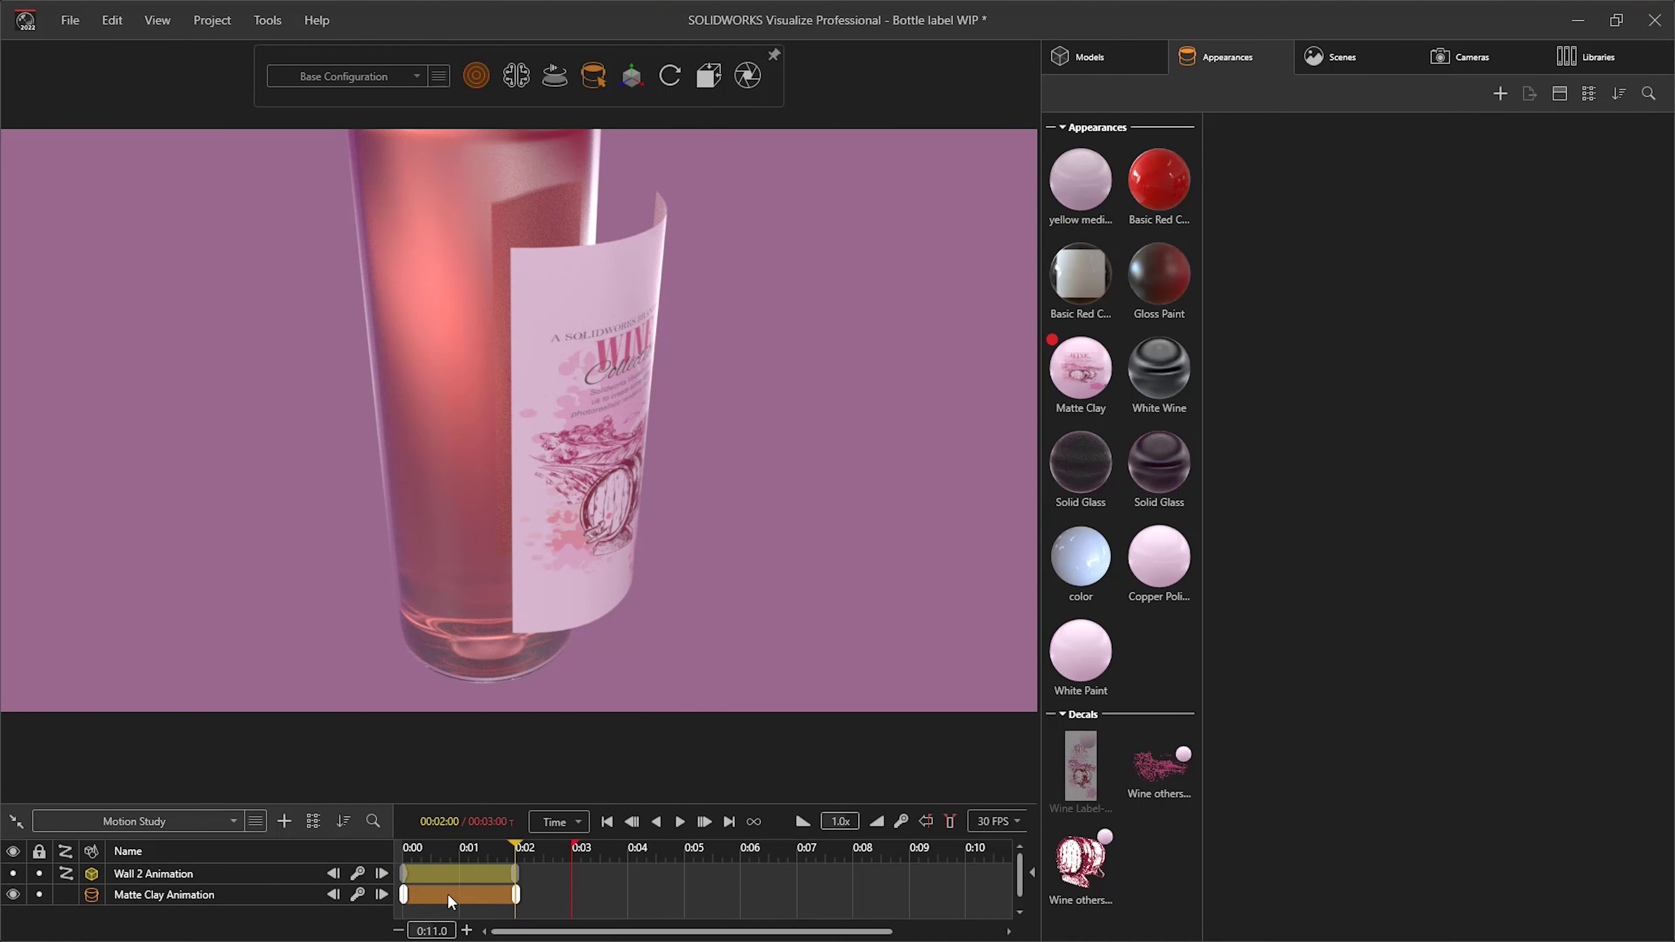
pyautogui.click(402, 851)
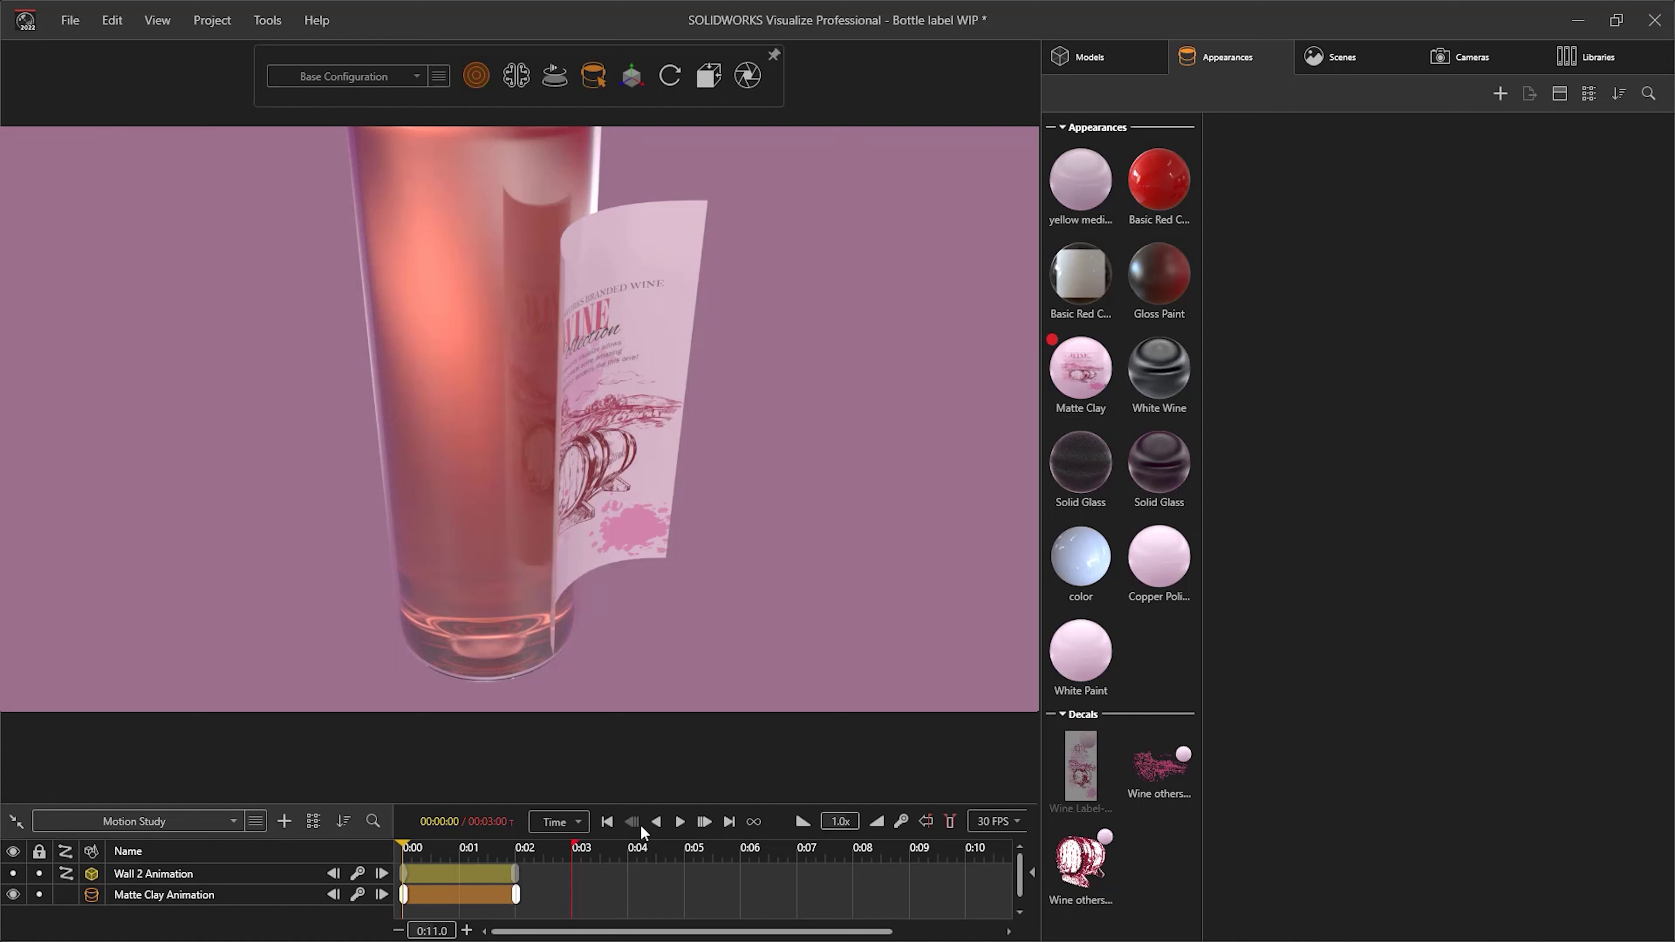